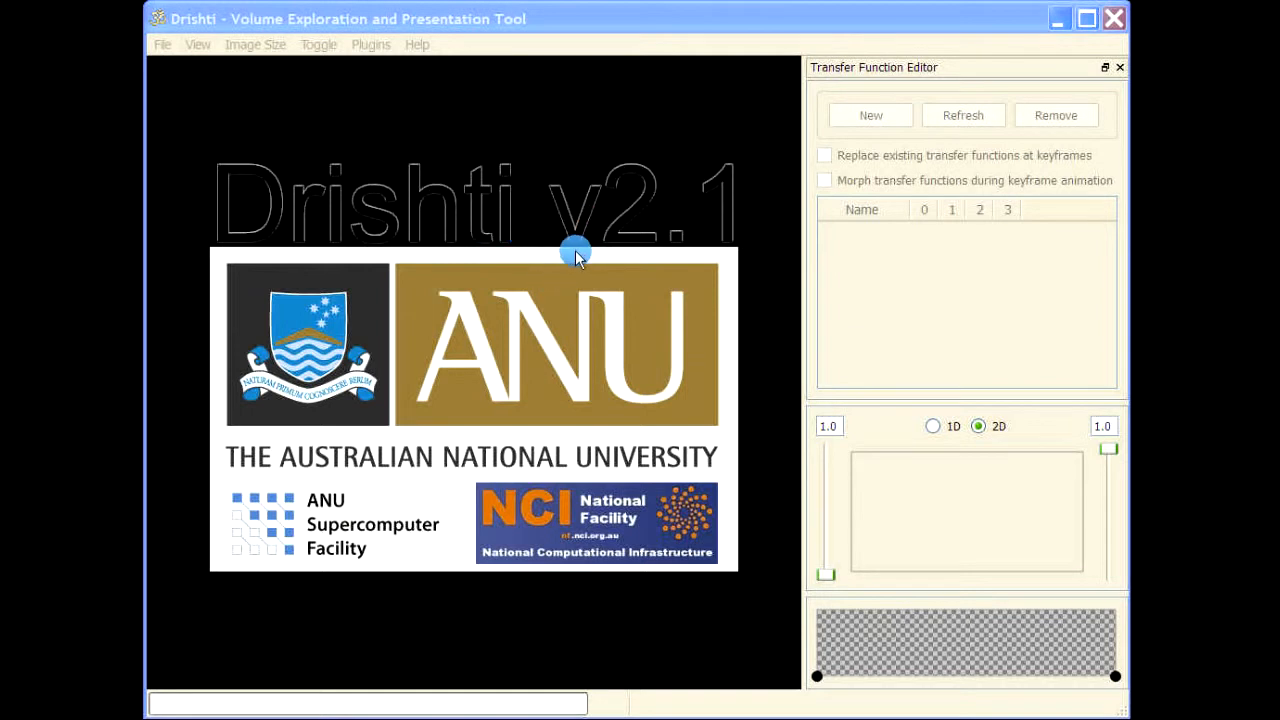
Load the recently used volume wholeskull.pvl.nc and add a transfer function to render the skull
left_click(160, 45)
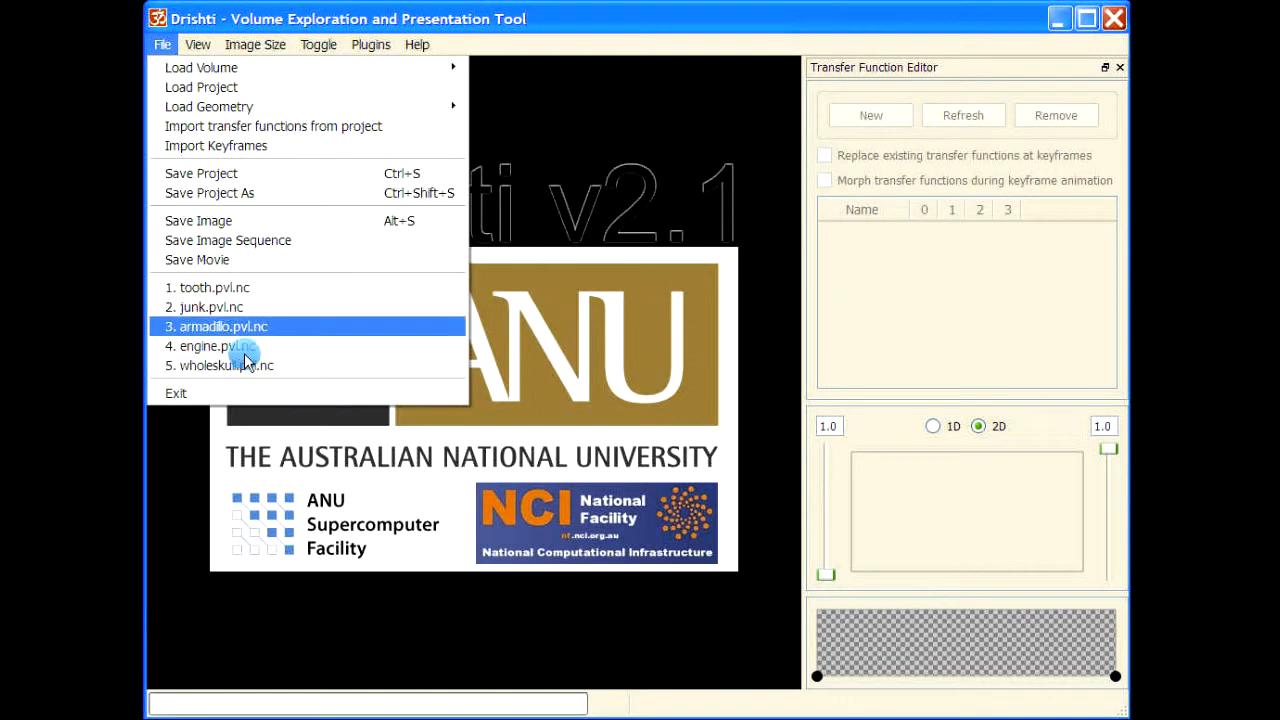
left_click(251, 366)
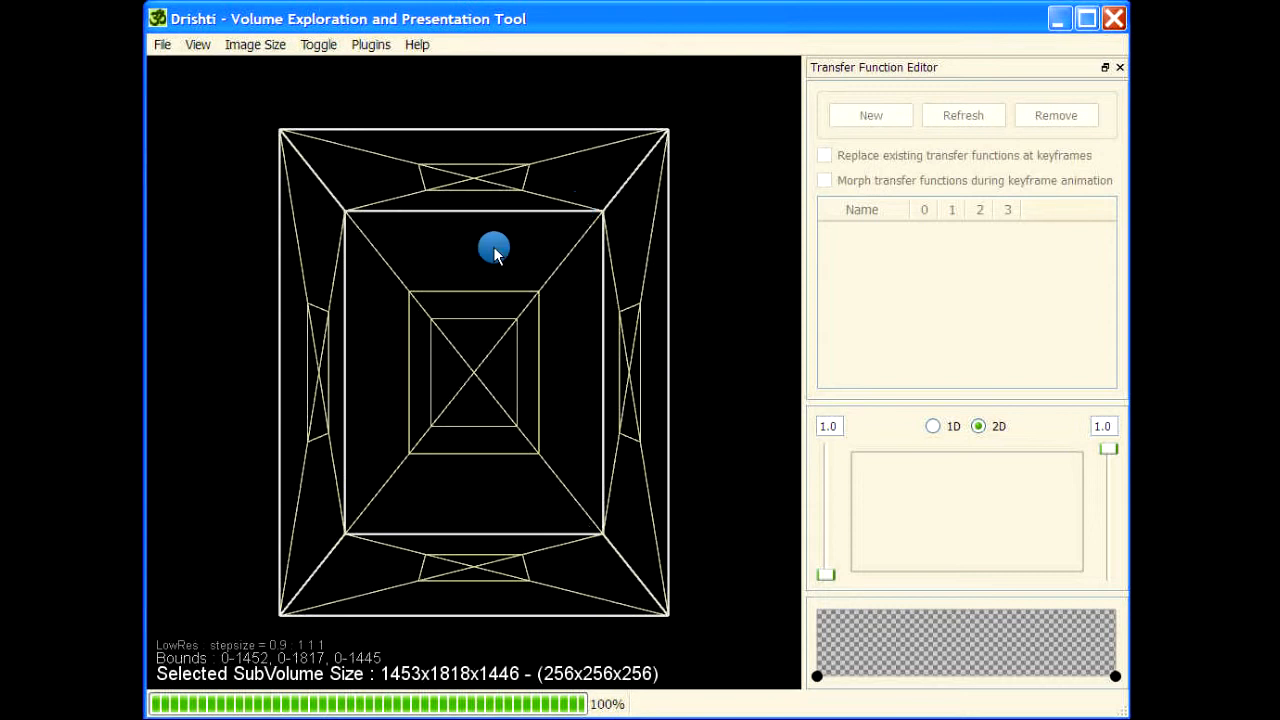
left_click_drag(714, 380, 540, 134)
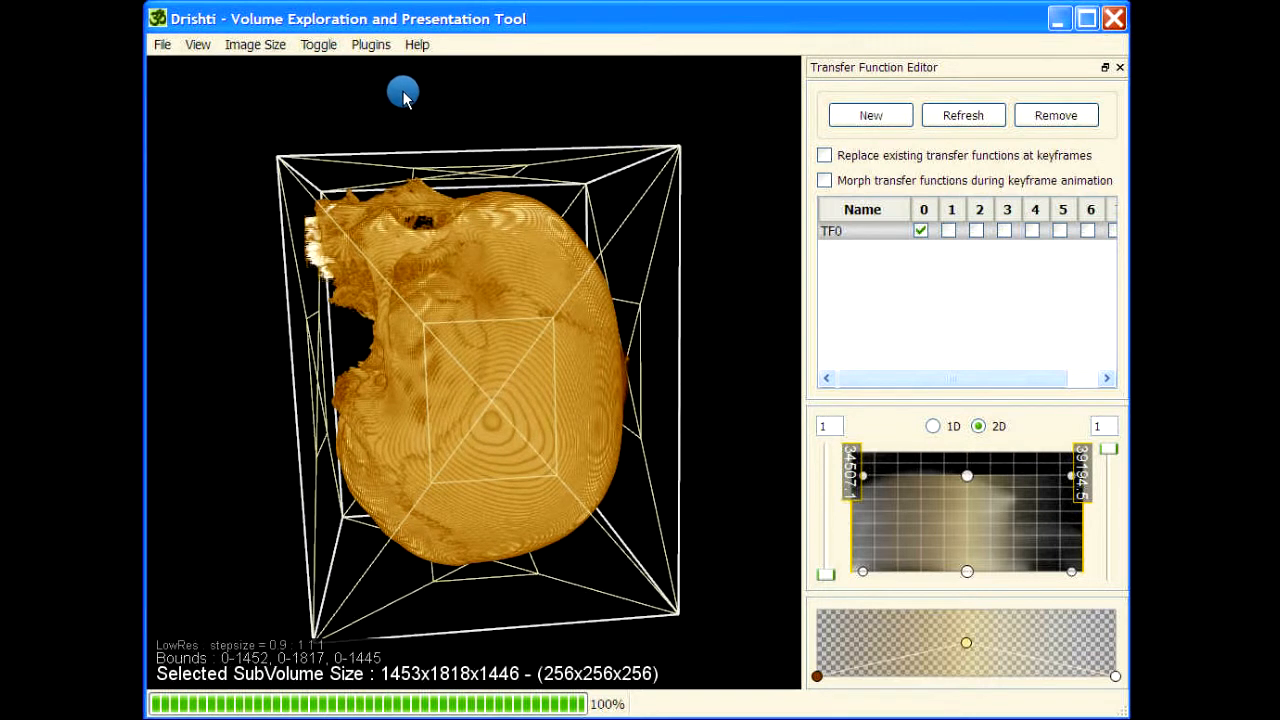
left_click_drag(403, 95, 272, 597)
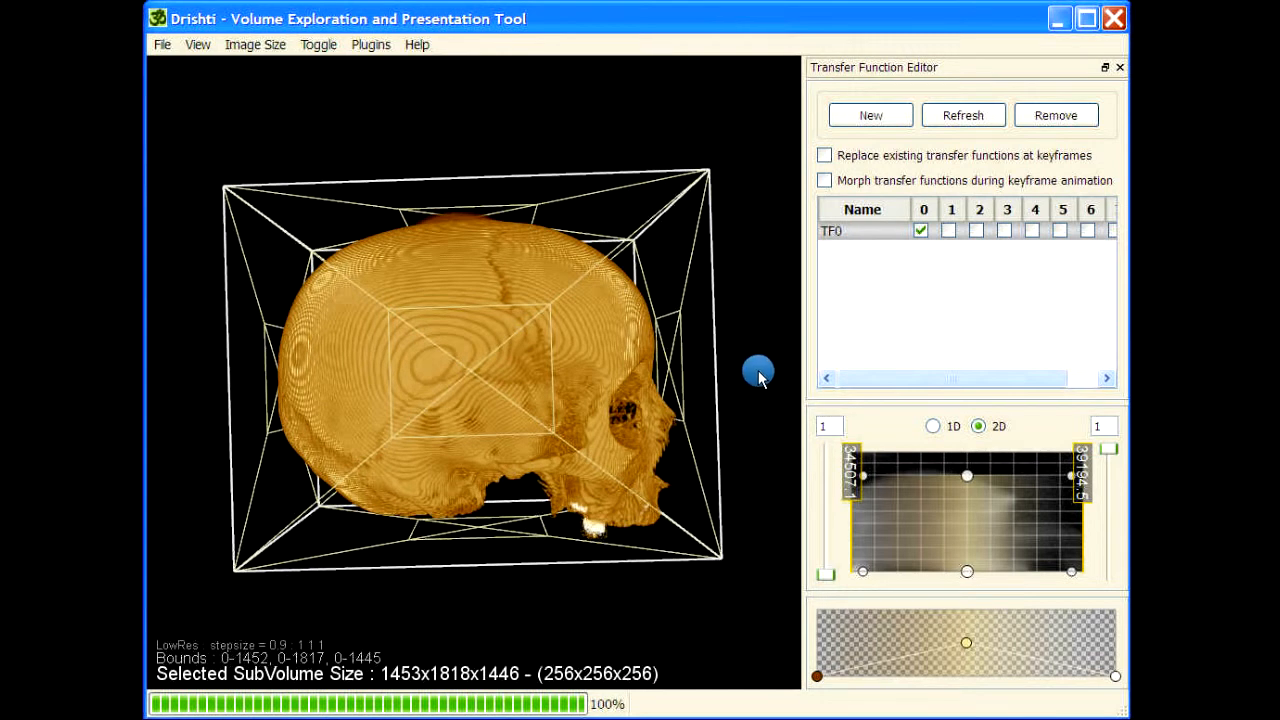
left_click_drag(758, 373, 690, 367)
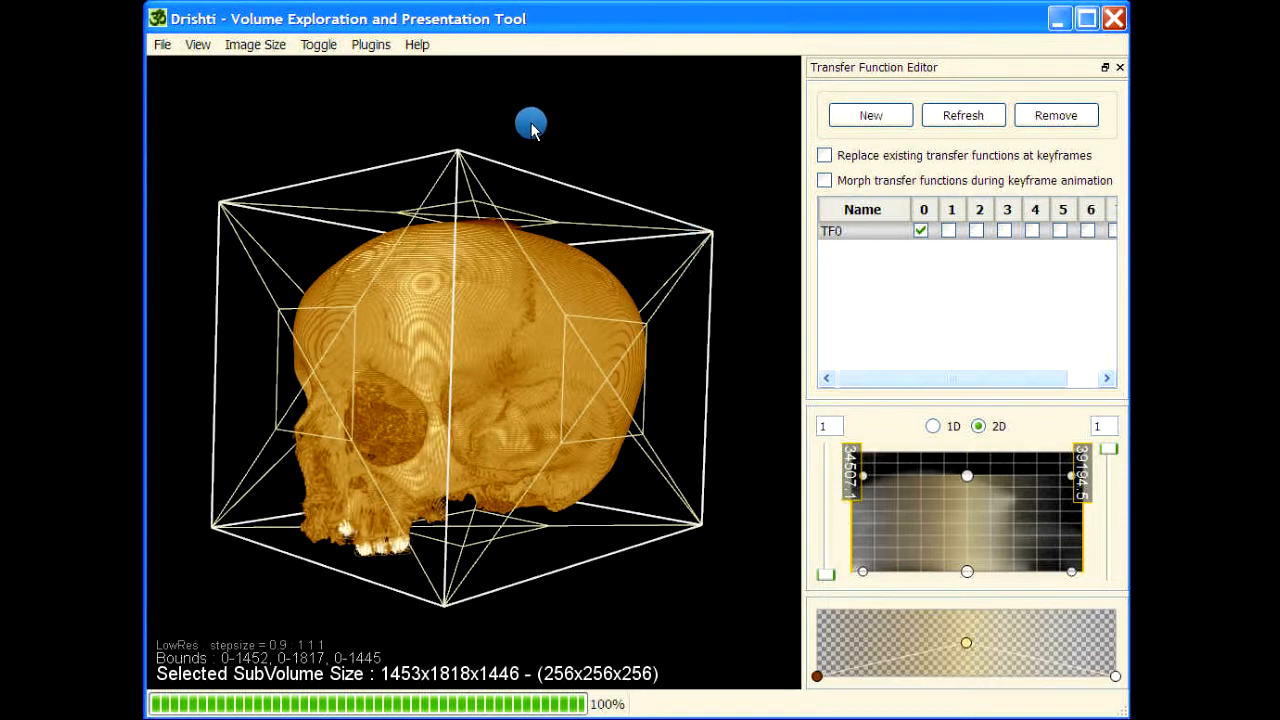
Look up the setlod command in the command help and run setlod 4
key("space")
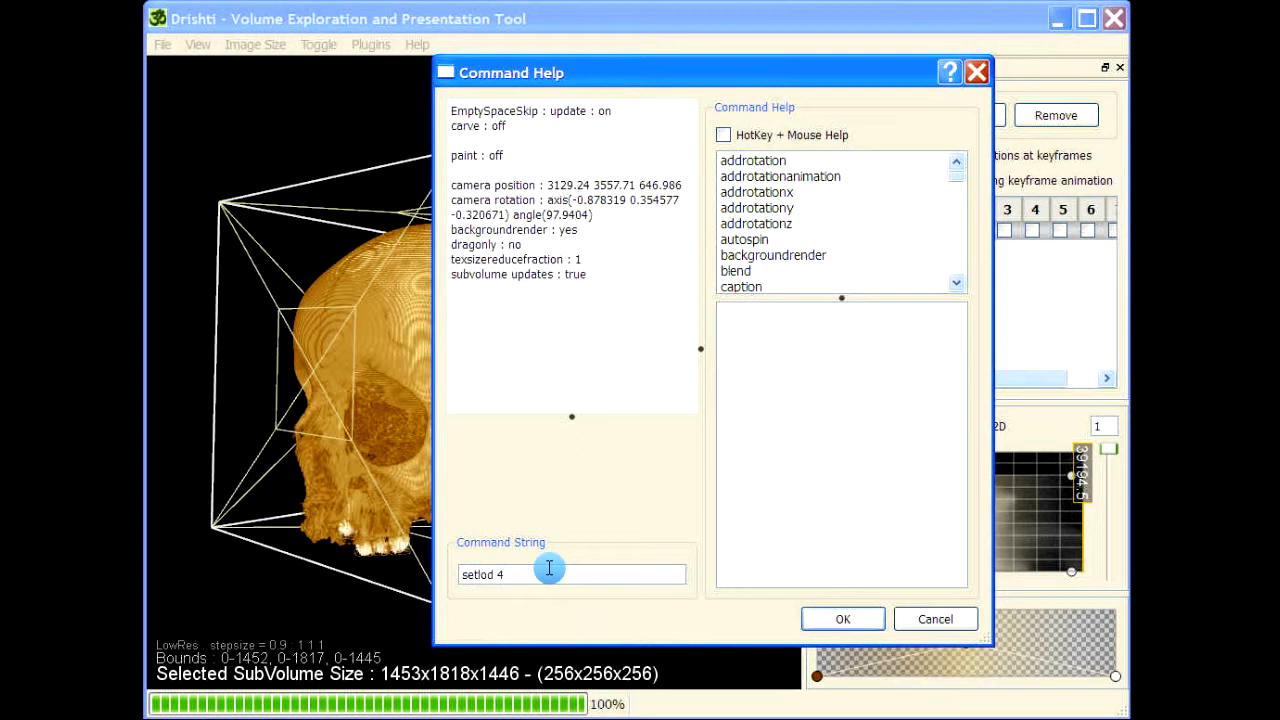
left_click(960, 196)
left_click_drag(962, 196, 955, 266)
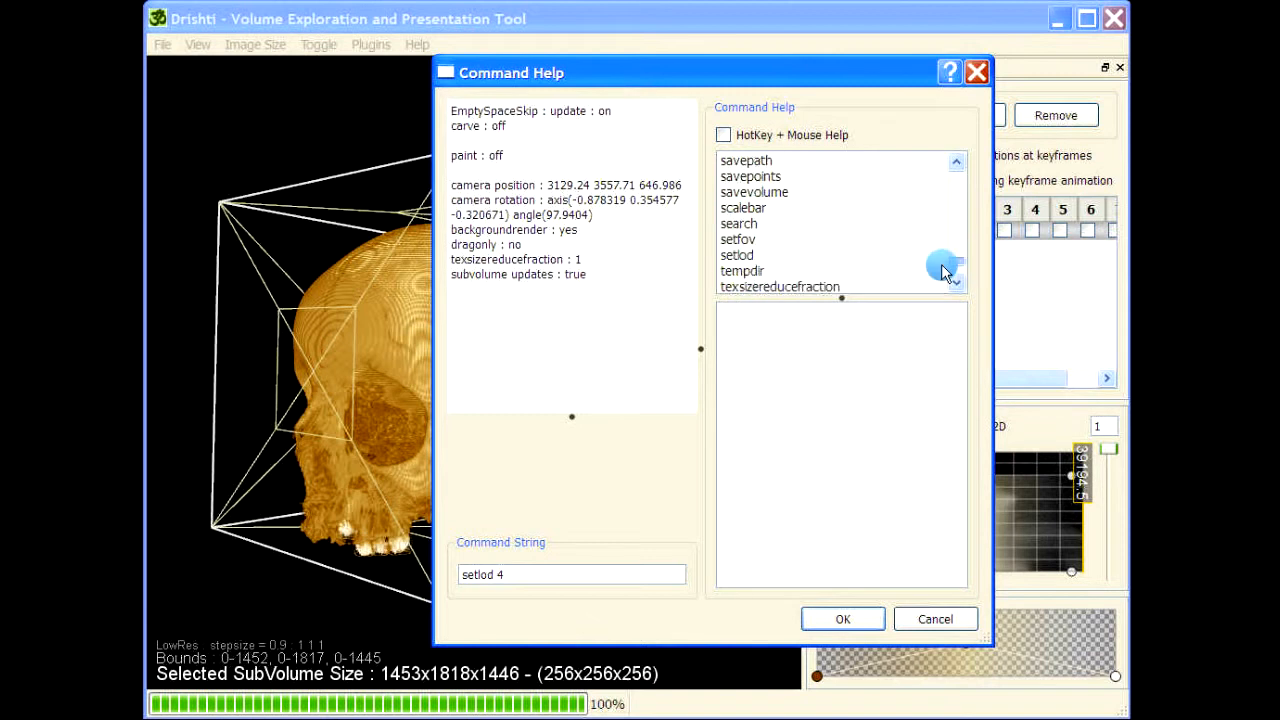
left_click(750, 260)
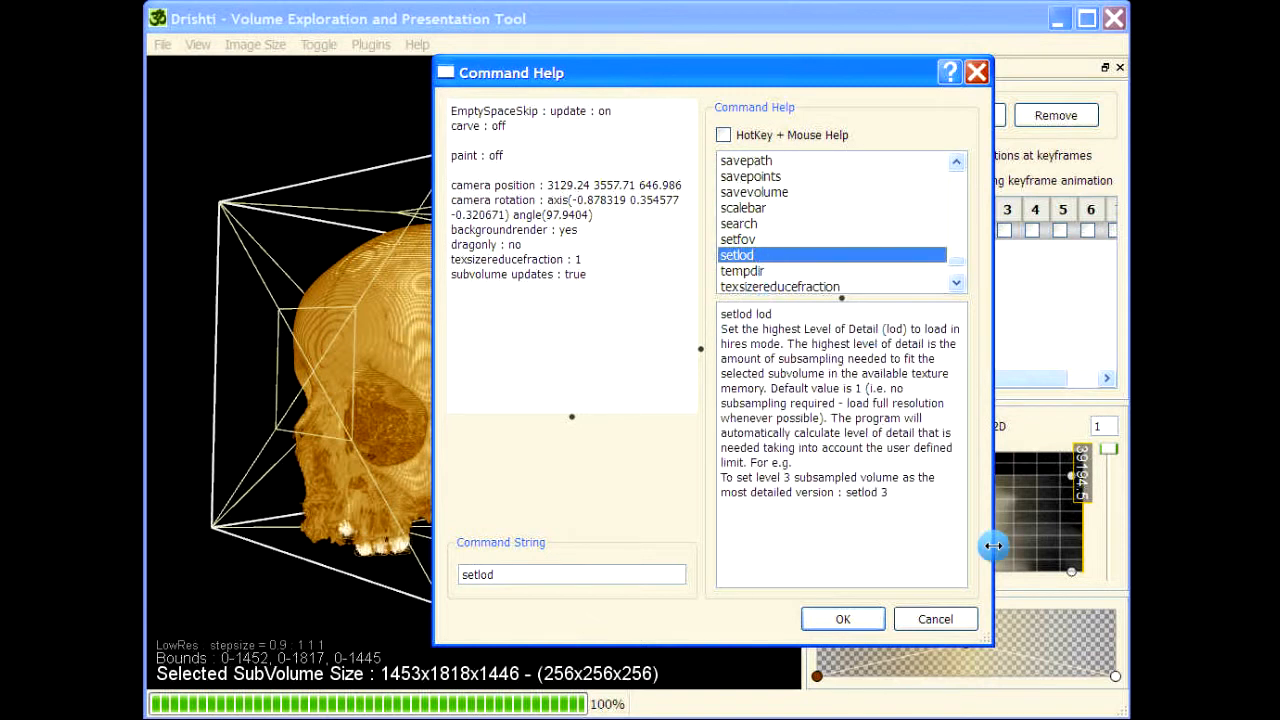
left_click_drag(988, 638, 1086, 641)
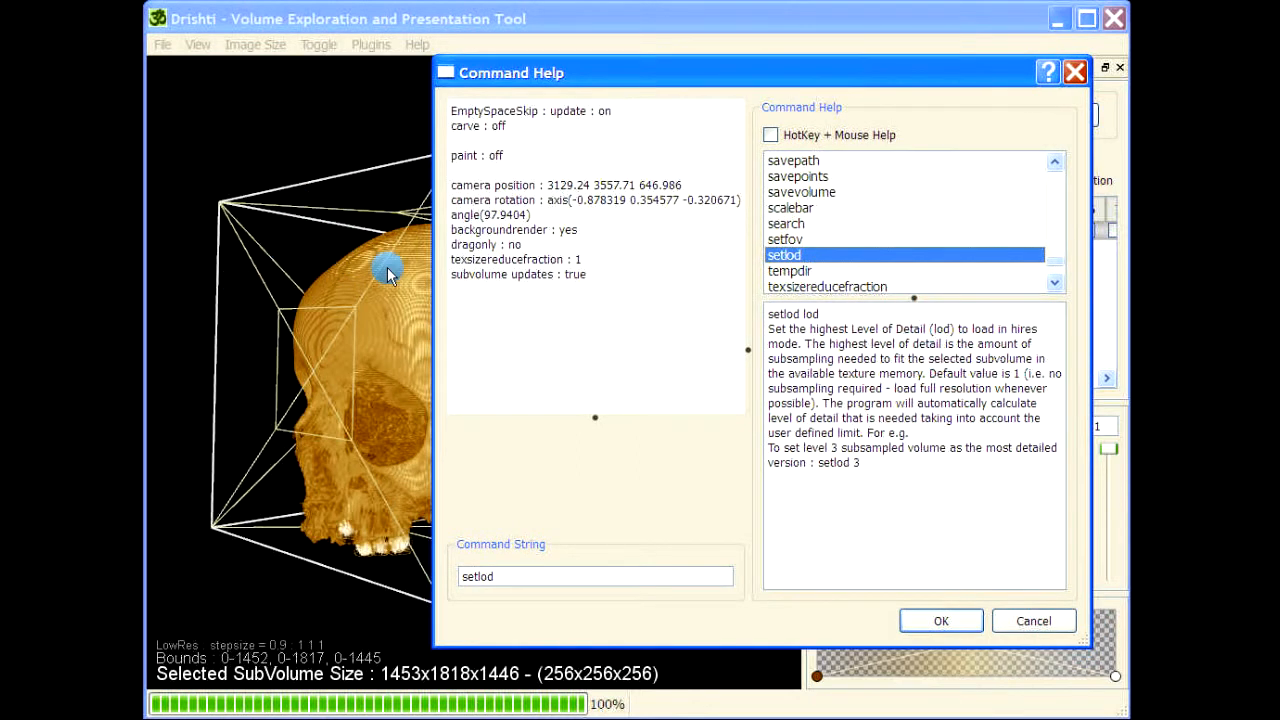
left_click(524, 576)
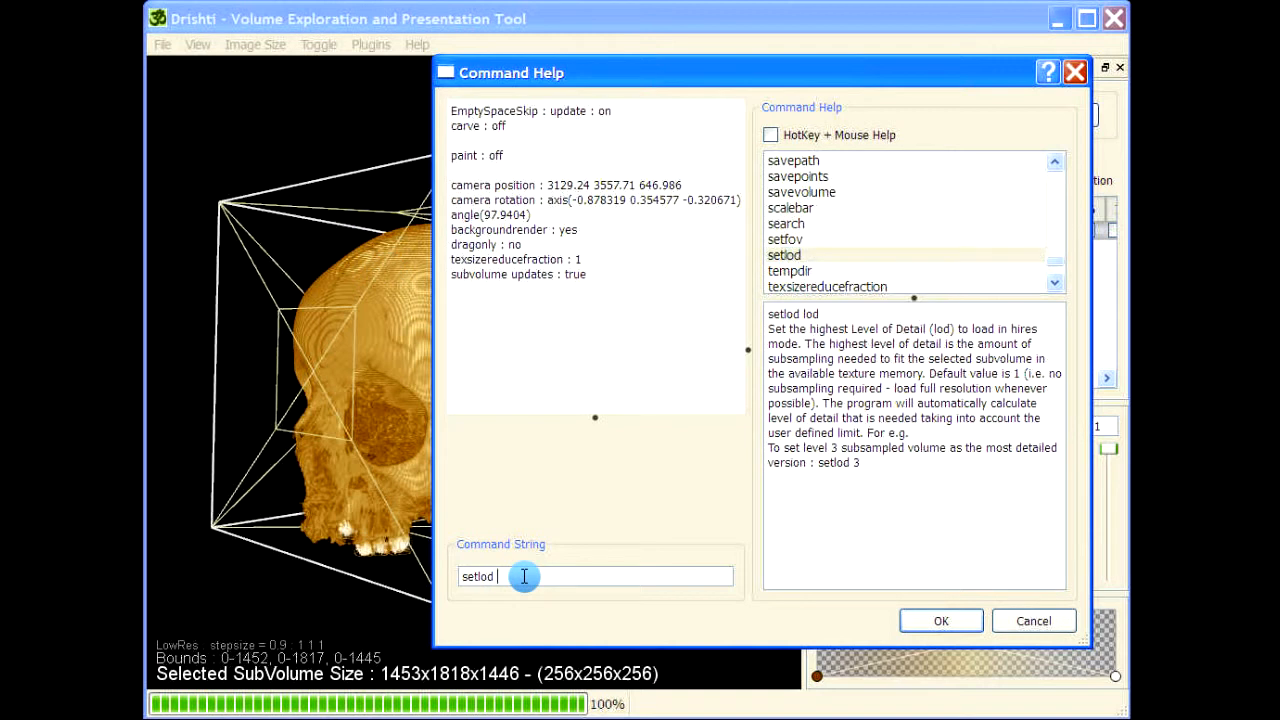
type("4")
left_click(930, 620)
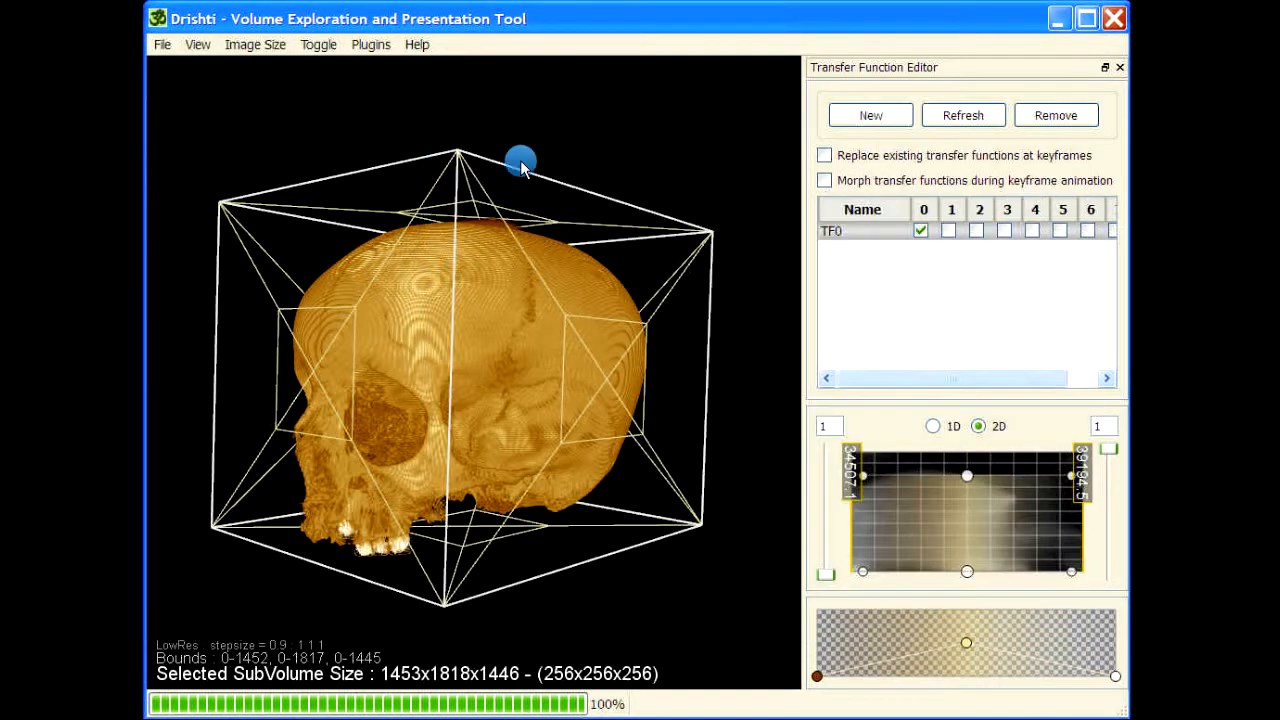
Switch to high-resolution rendering and extend the transfer function region to the histogram's top and high-value edges, pulling its lower low-value corner inward
left_click_drag(620, 129, 451, 229)
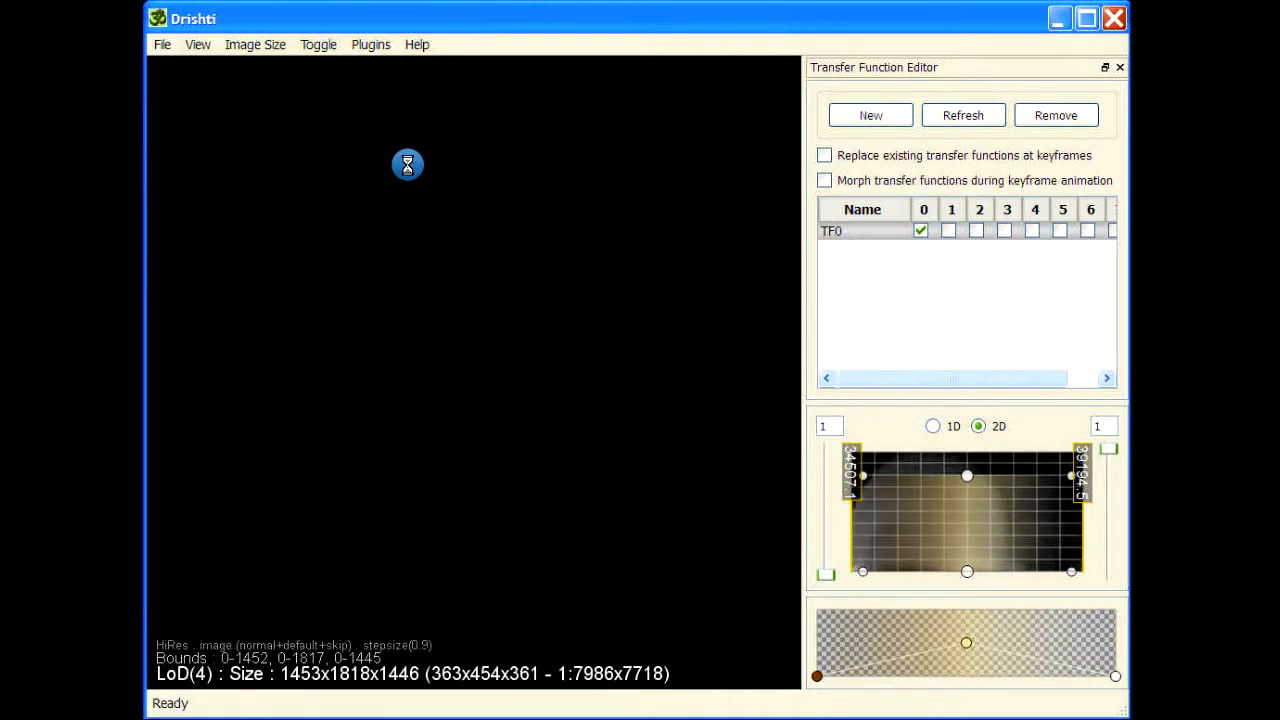
left_click_drag(280, 437, 671, 266)
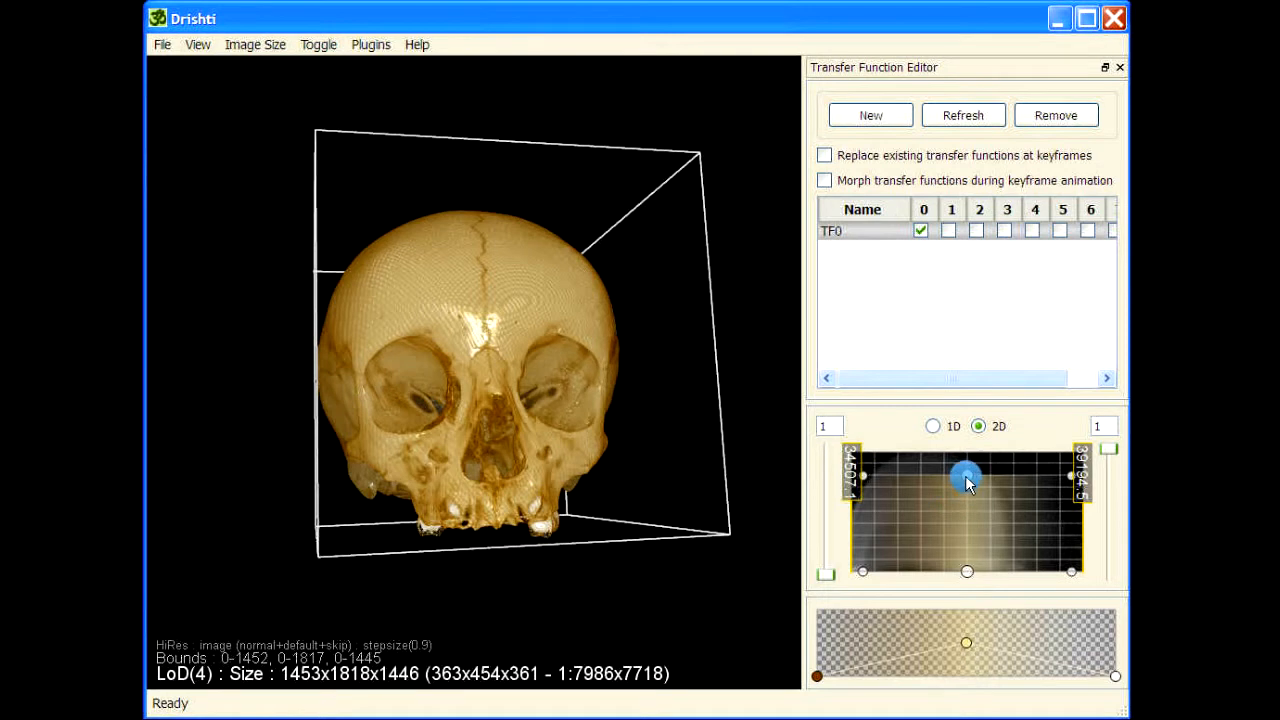
left_click_drag(967, 478, 966, 432)
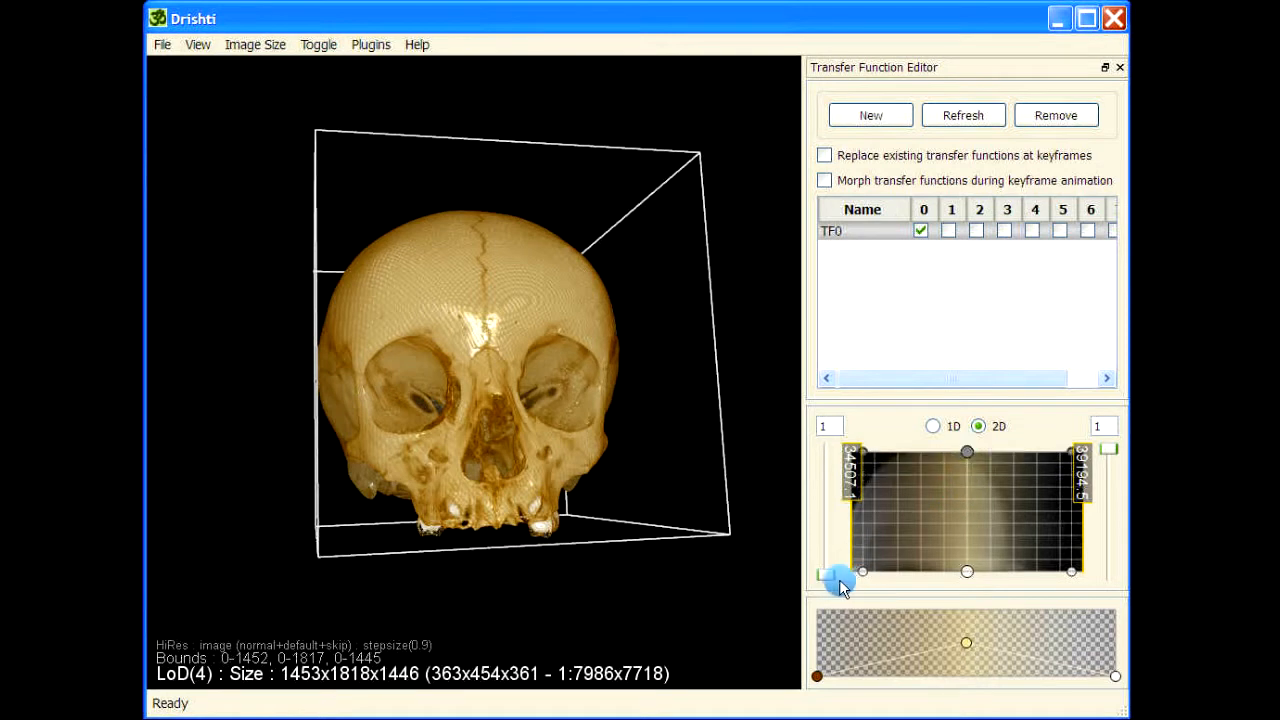
left_click_drag(852, 578, 897, 574)
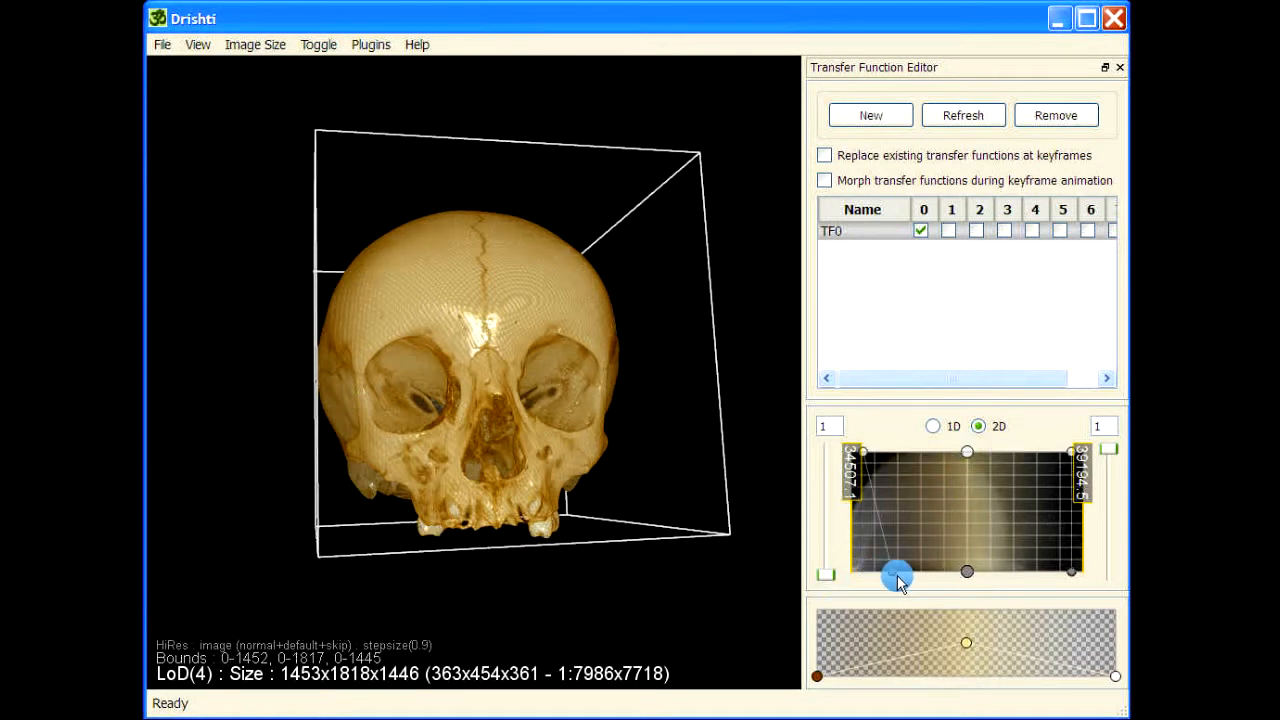
left_click_drag(1077, 572, 1070, 575)
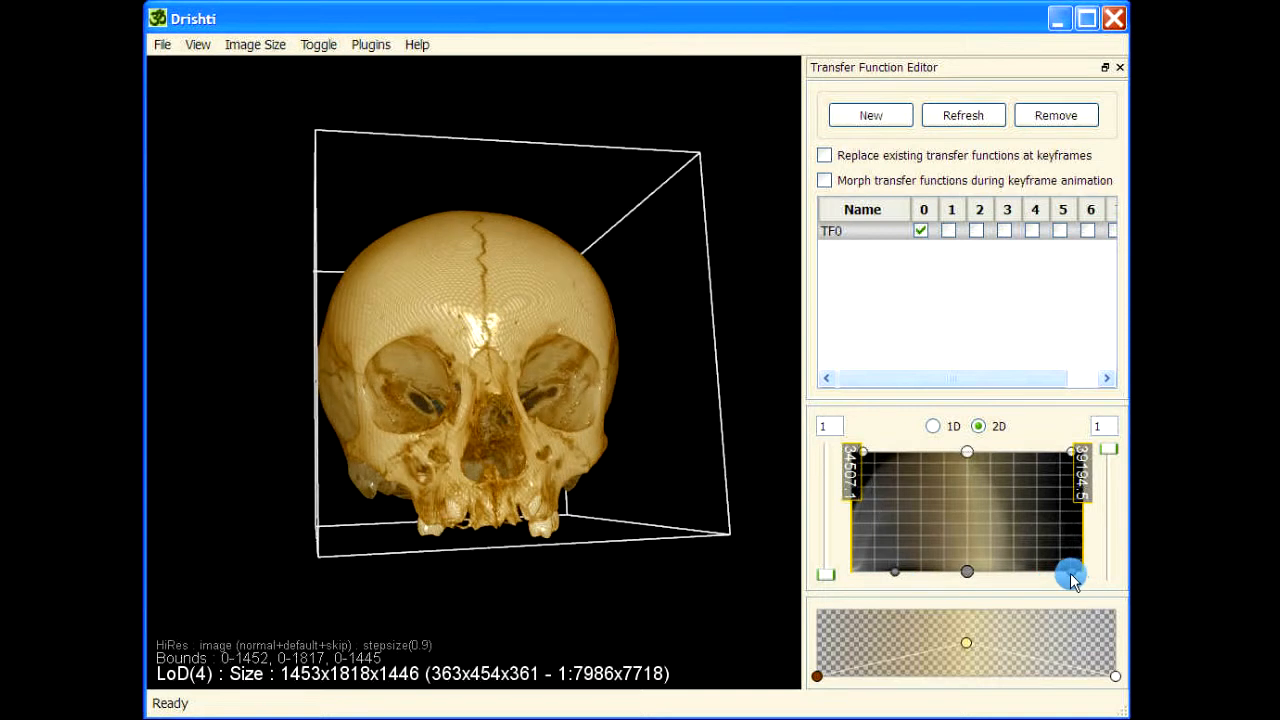
mouse_move(1078, 460)
left_mouse_down()
mouse_move(1071, 449)
mouse_move(1085, 451)
left_mouse_up()
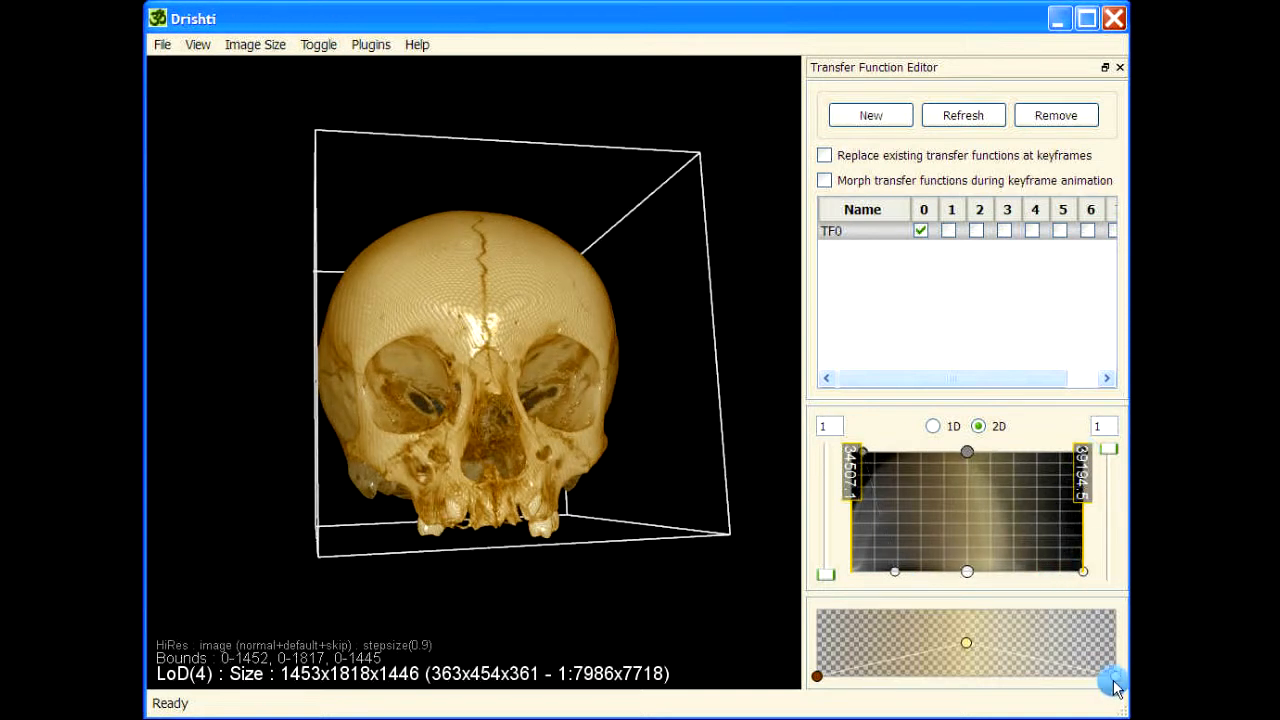
Raise the opacity of the gradient's high-value end stop to about 0.44 and lower the middle stop's opacity
left_click_drag(1118, 682, 1114, 646)
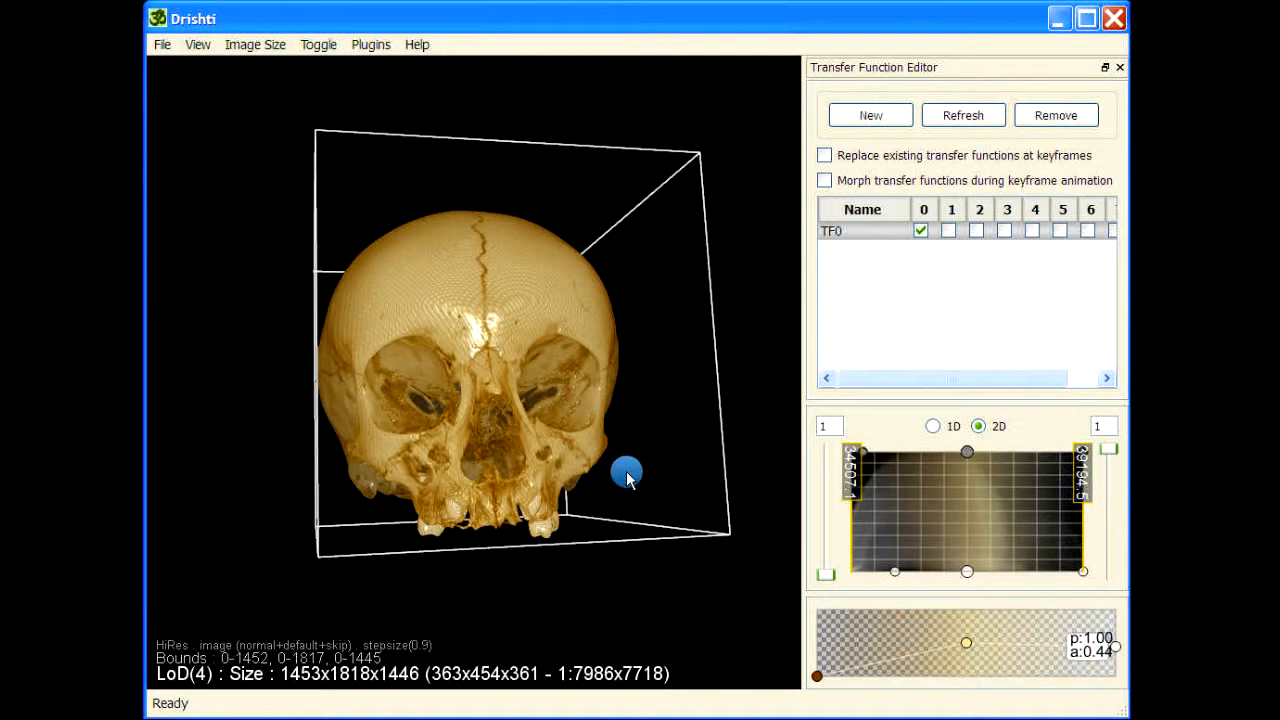
left_click_drag(666, 374, 380, 497)
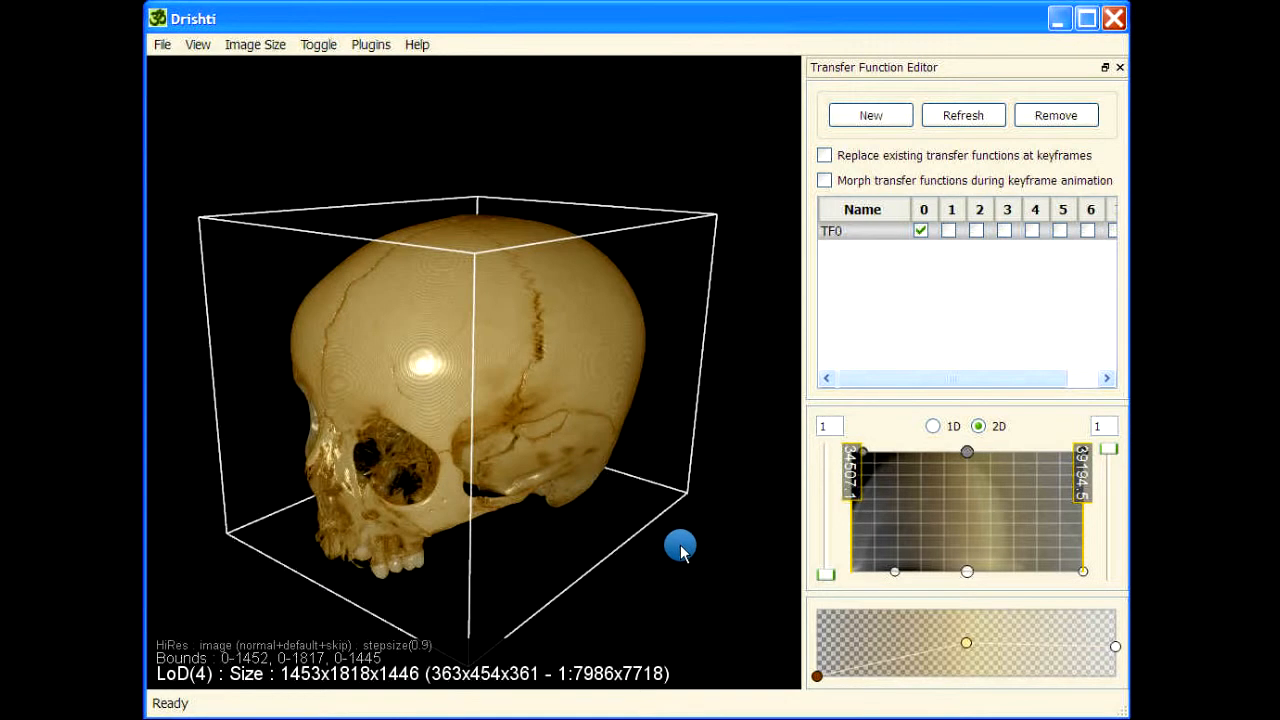
left_click_drag(699, 533, 708, 474)
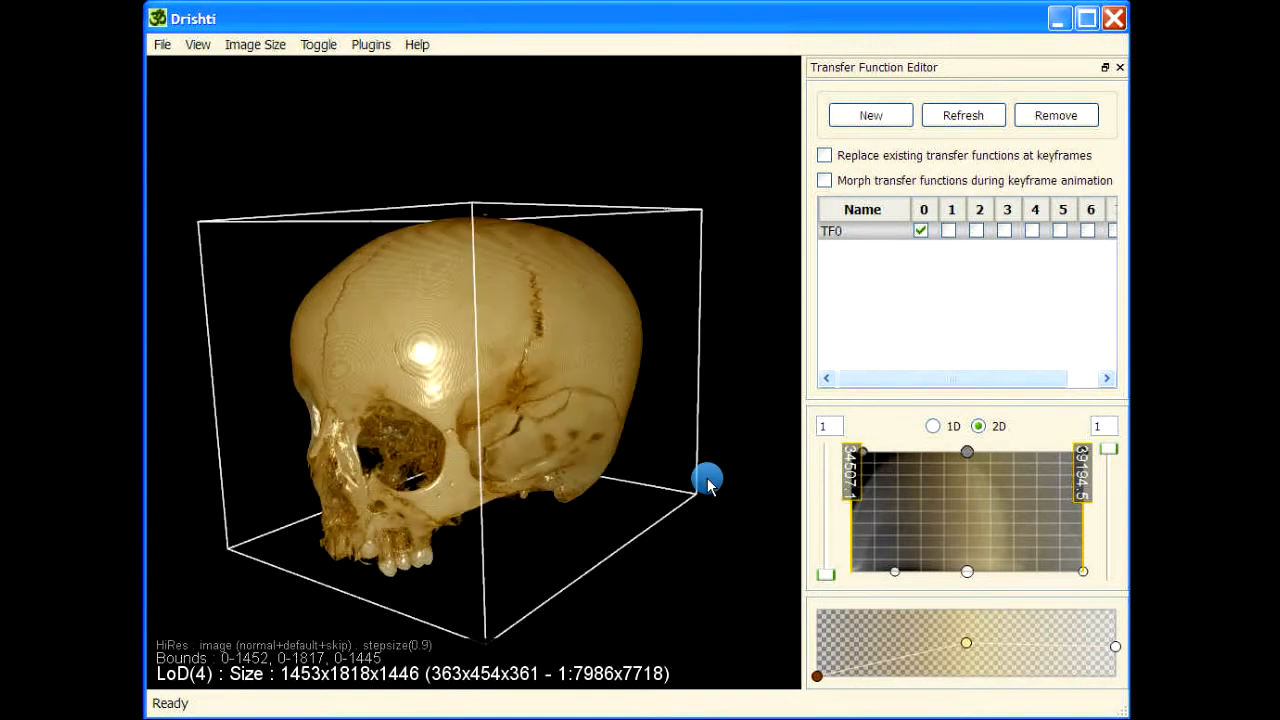
left_click_drag(616, 506, 391, 391)
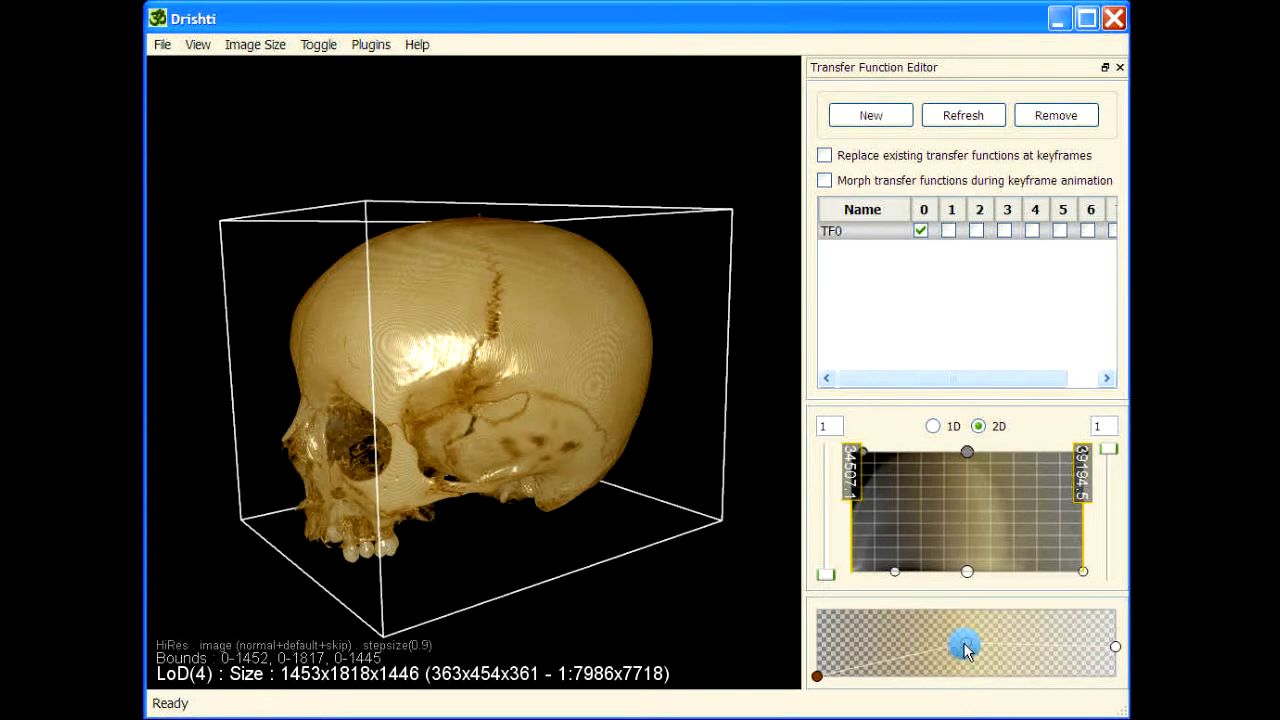
mouse_move(966, 651)
left_mouse_down()
mouse_move(892, 658)
mouse_move(968, 651)
mouse_move(971, 664)
left_mouse_up()
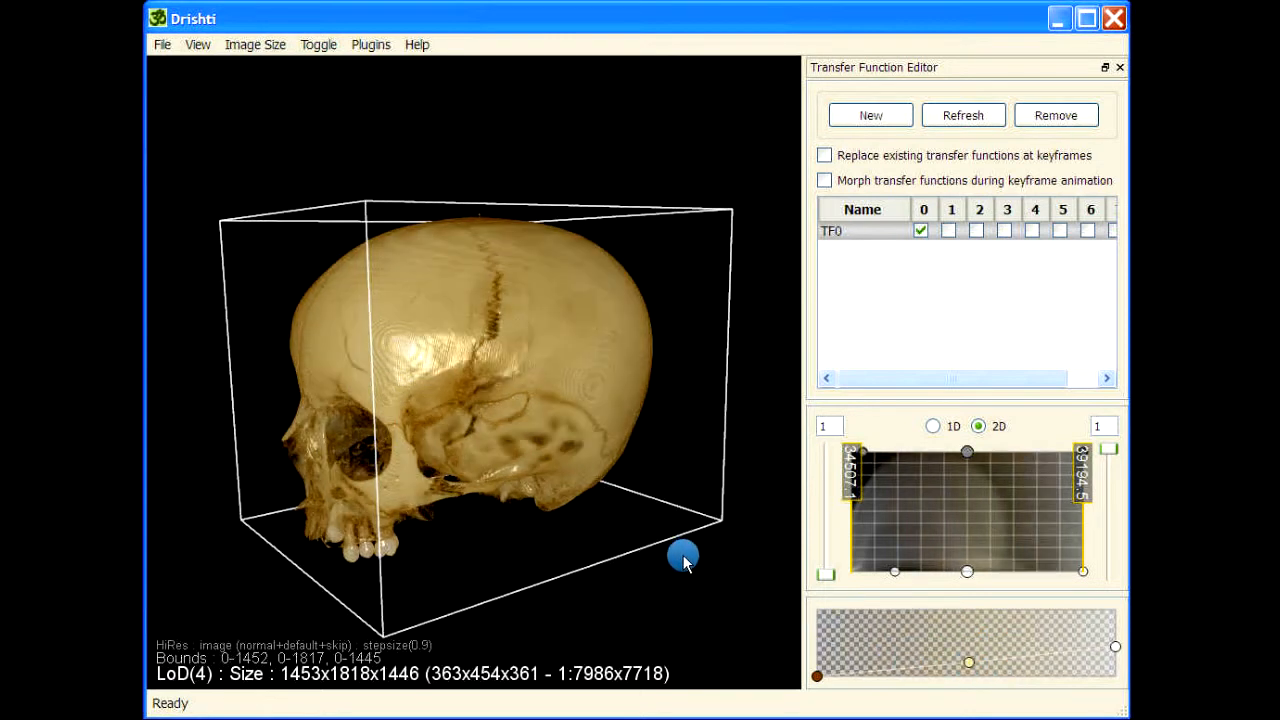
Move the gradient's middle stop to about position 0.44 with an opacity of about 0.42
left_click_drag(683, 556, 671, 579)
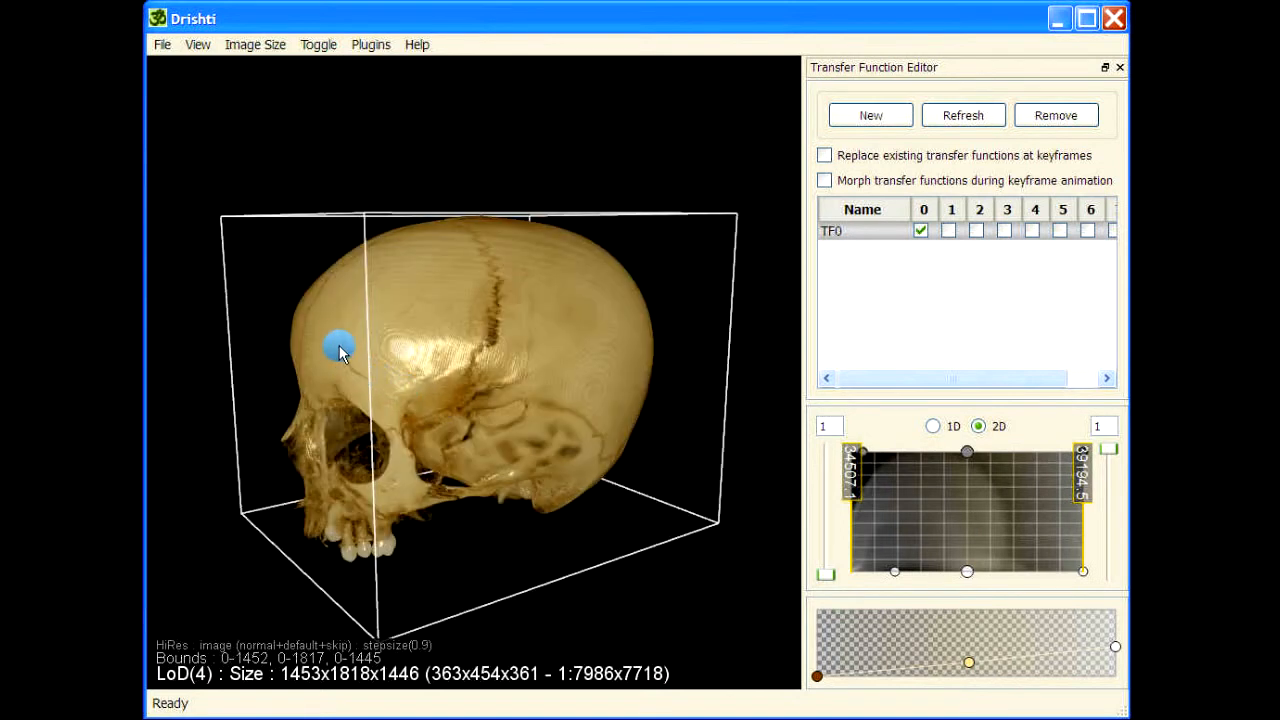
left_click_drag(543, 449, 354, 509)
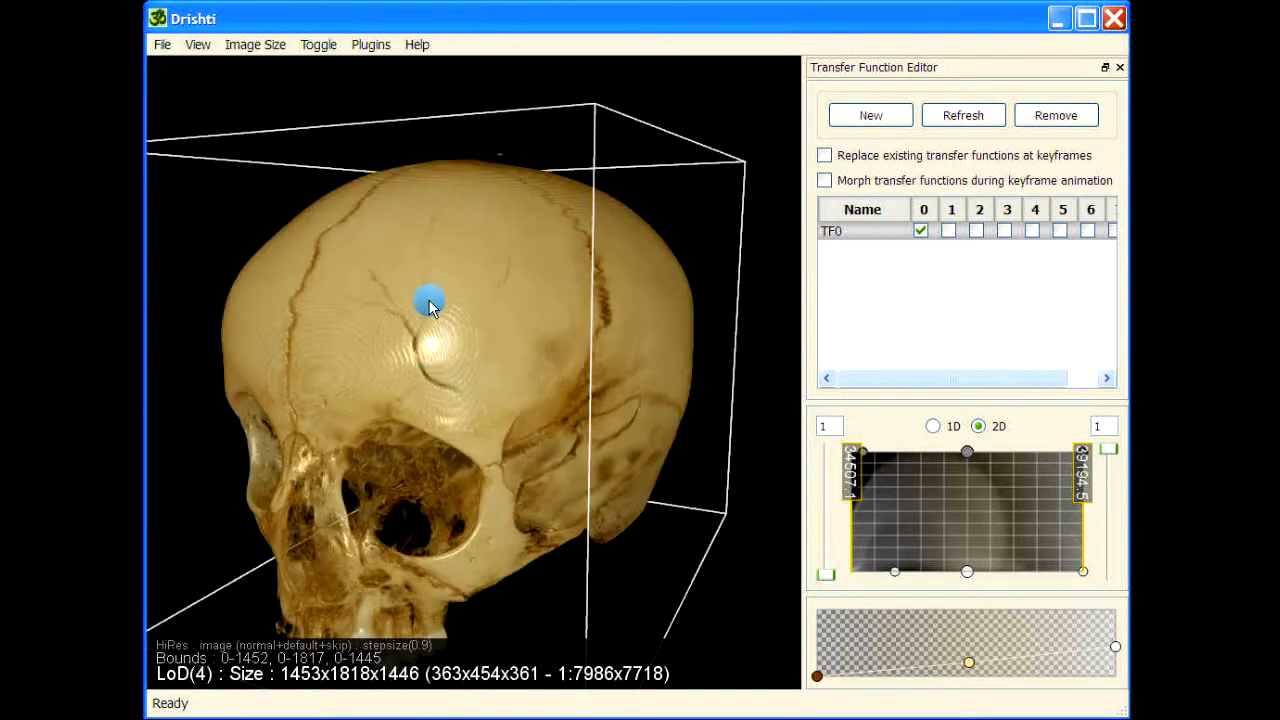
left_click_drag(337, 409, 550, 384)
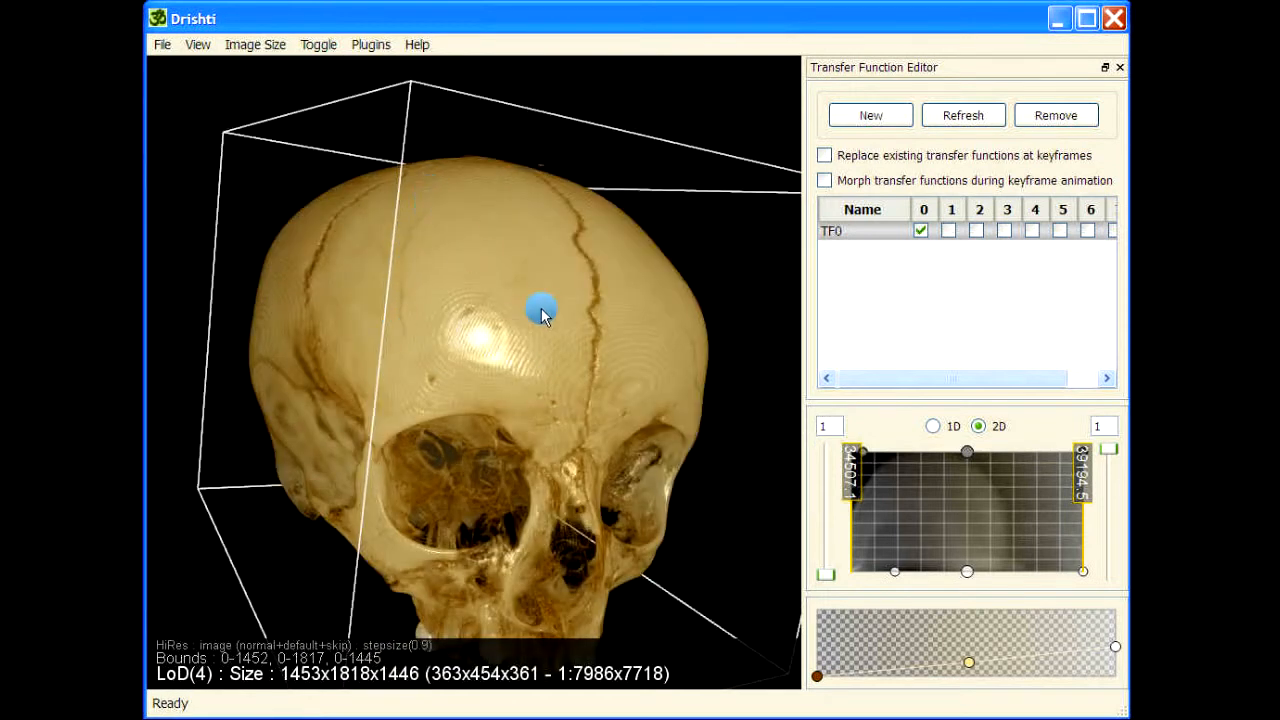
left_click_drag(540, 315, 471, 391)
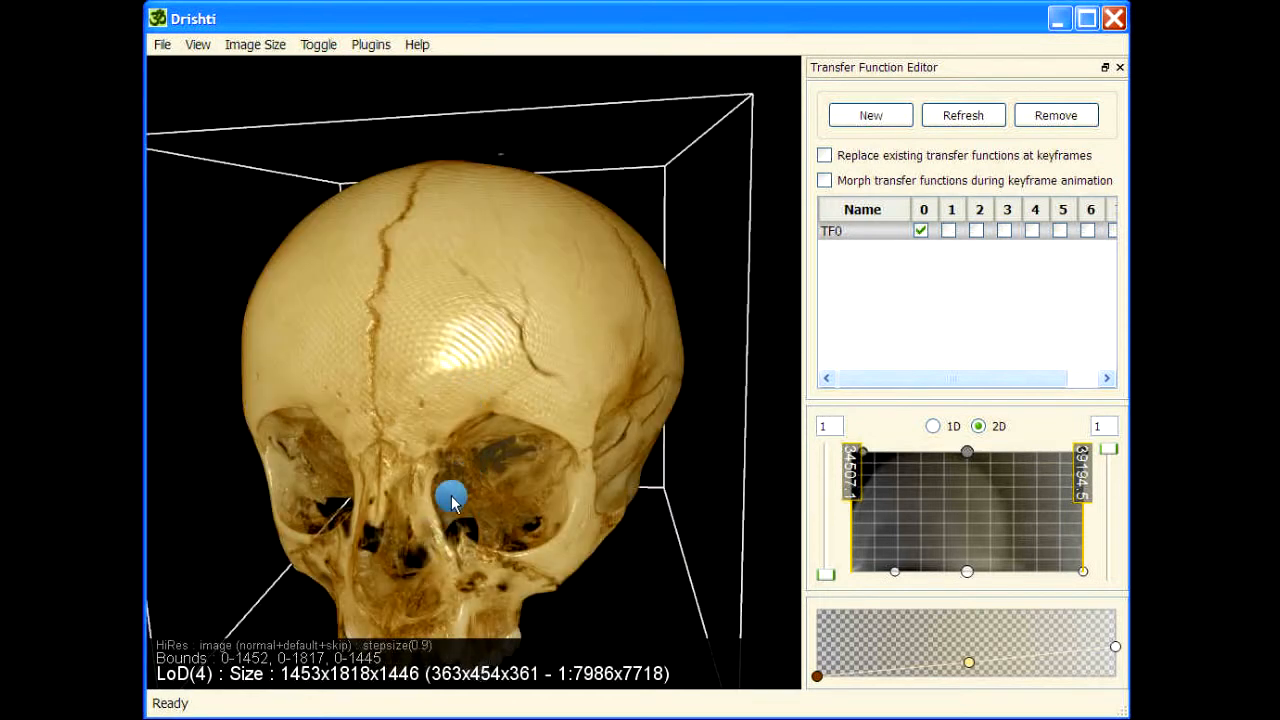
scroll(451, 490, "down", 4)
left_click_drag(969, 662, 950, 647)
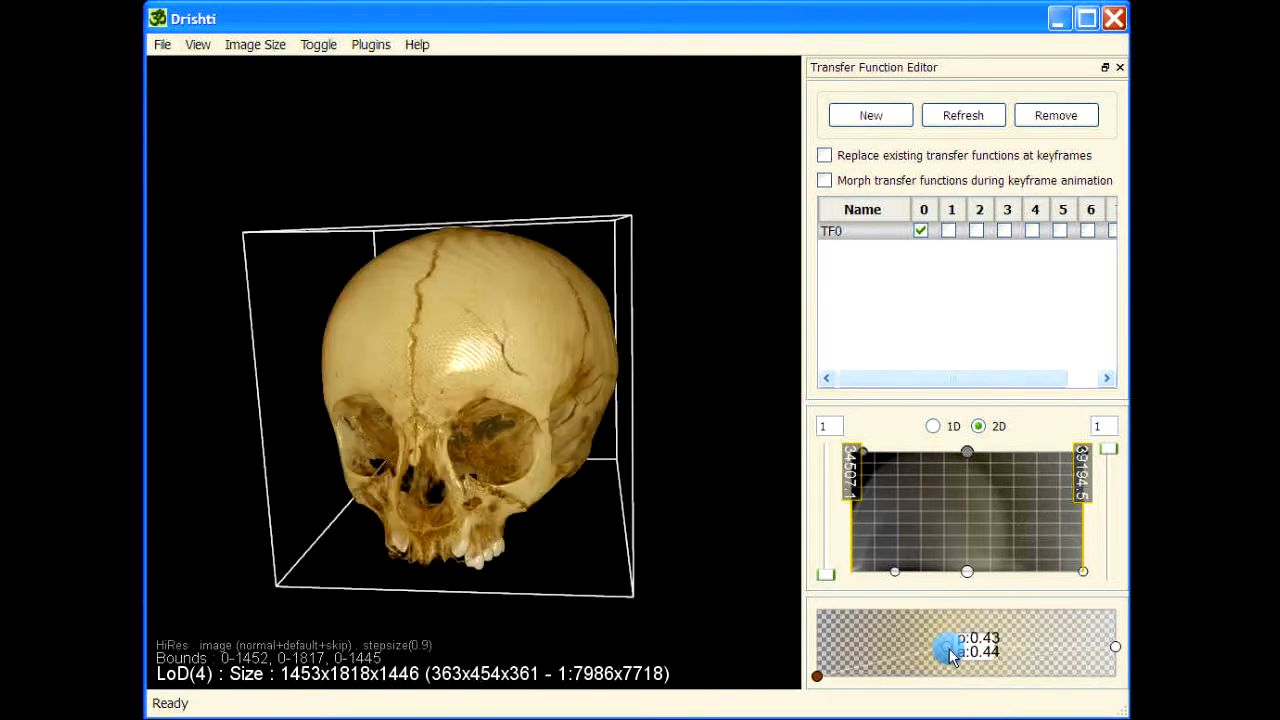
Change the colour of the gradient's low-value end stop from brown to a nearly black red
double_click(820, 680)
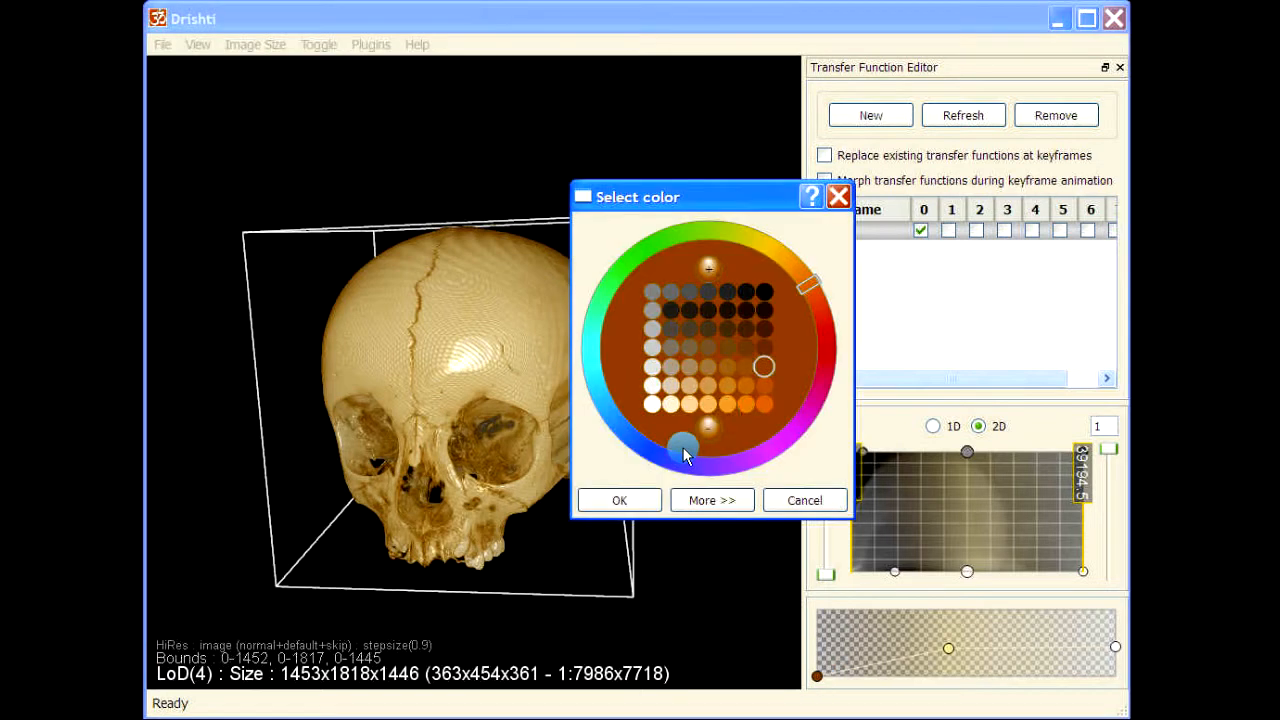
left_click(822, 314)
left_click(766, 332)
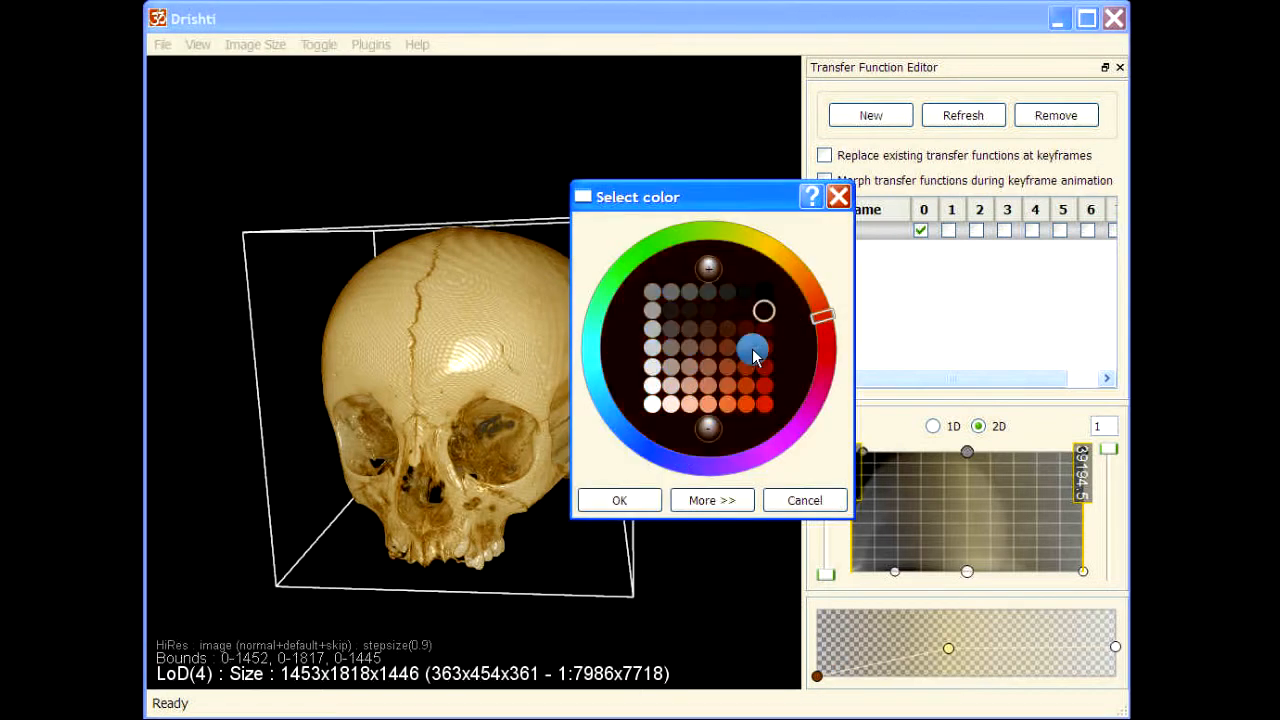
left_click(620, 500)
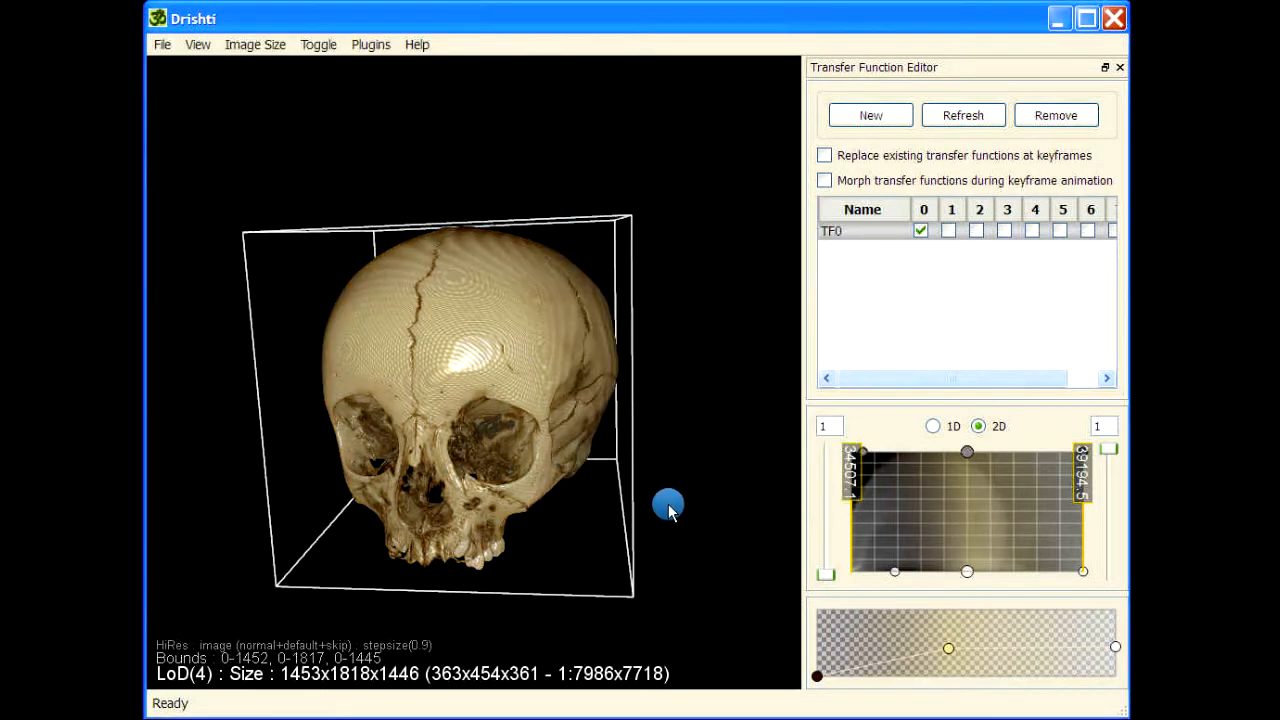
left_click_drag(666, 506, 670, 444)
left_click_drag(397, 203, 386, 83)
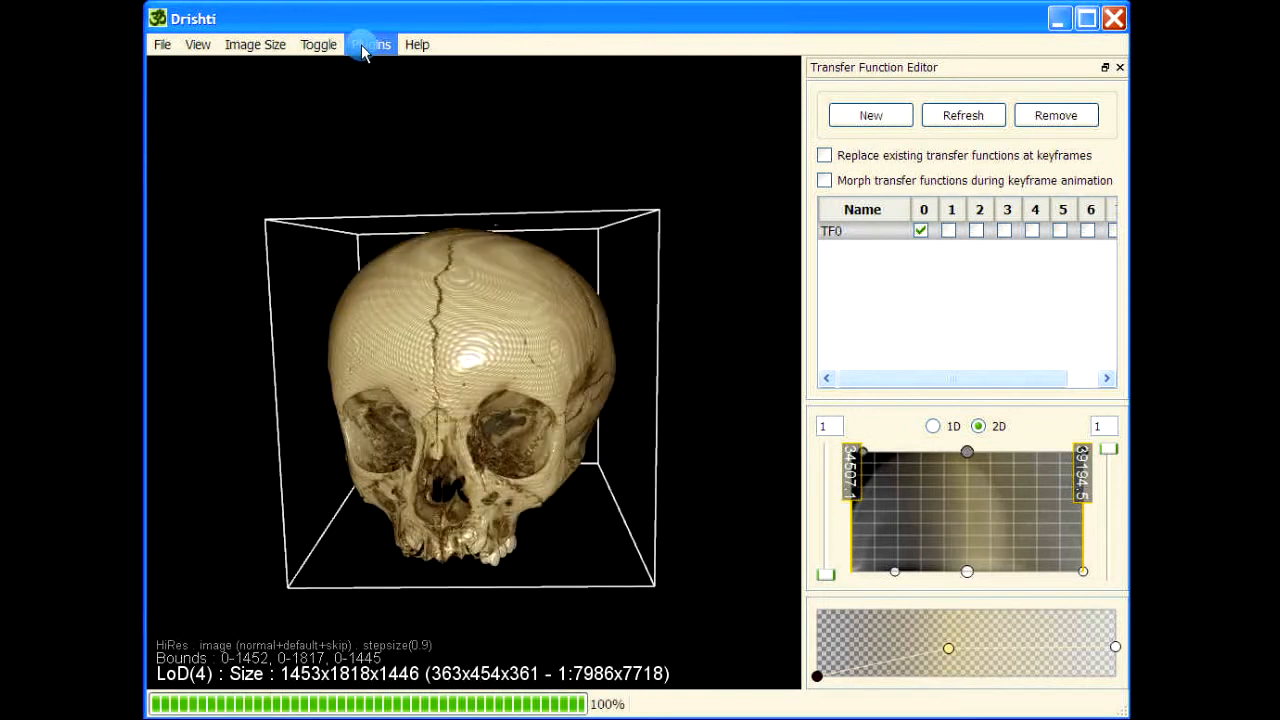
left_click(364, 48)
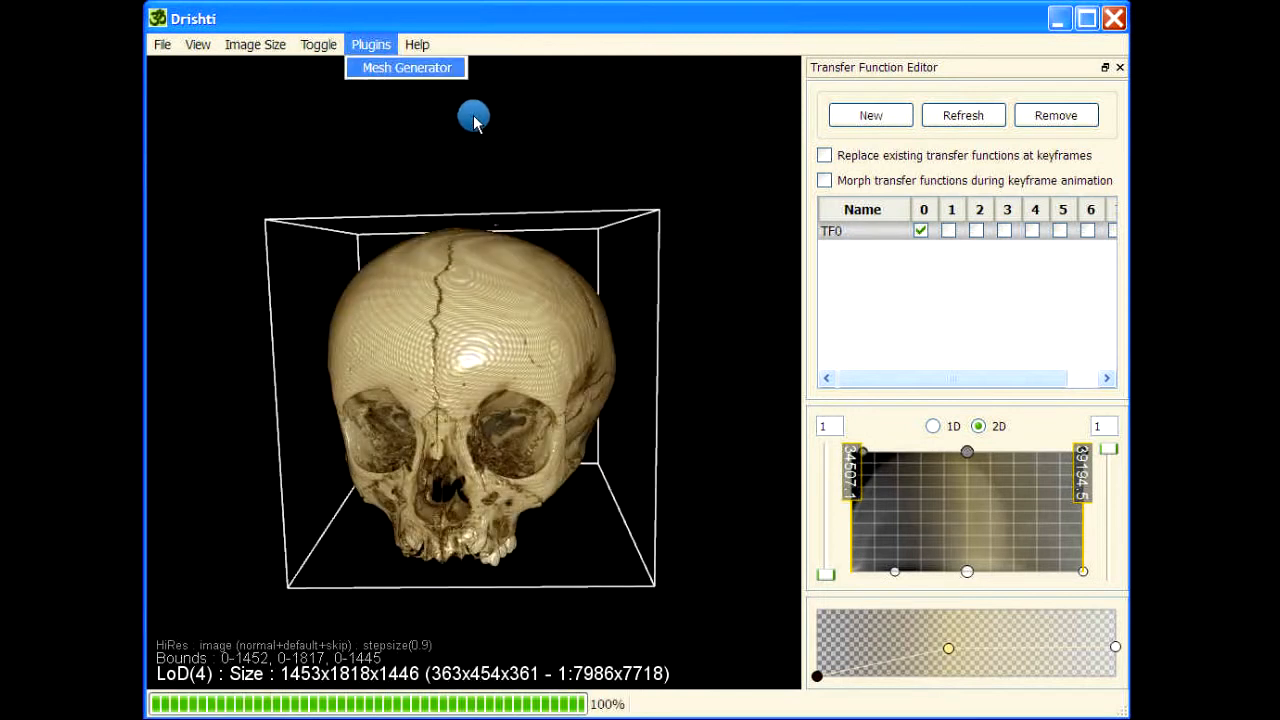
left_click_drag(723, 297, 638, 240)
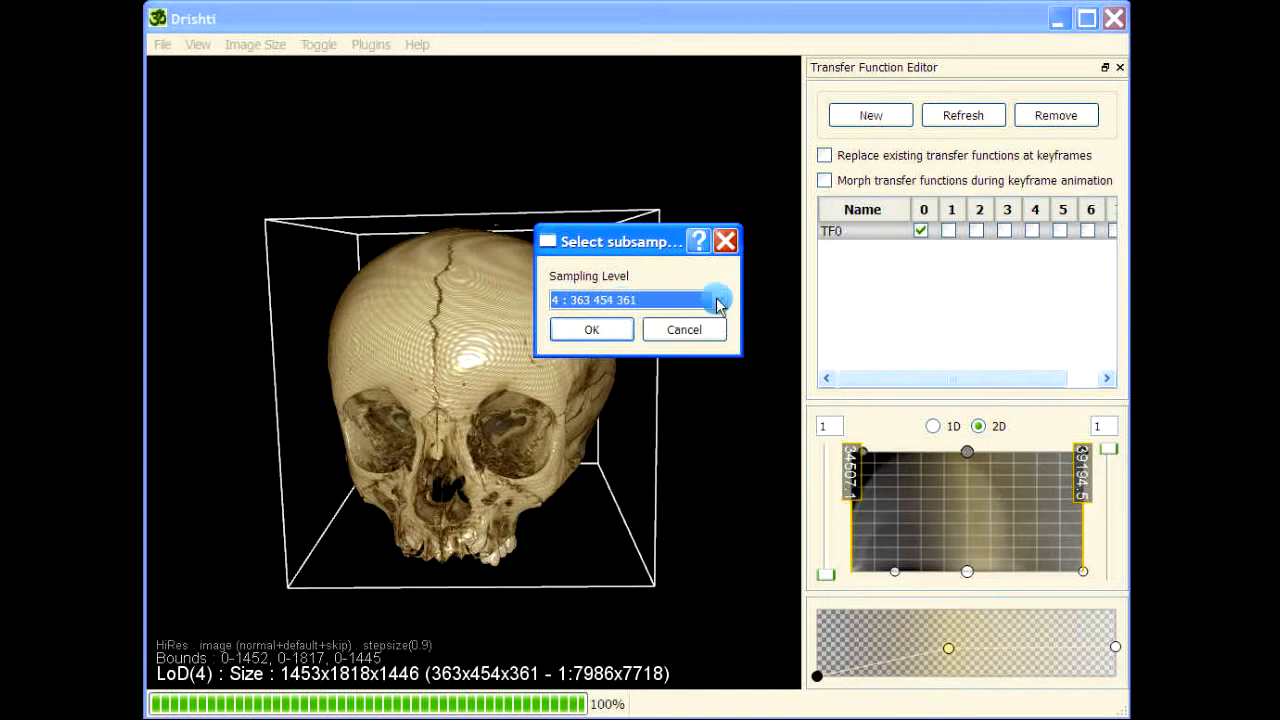
left_click(718, 300)
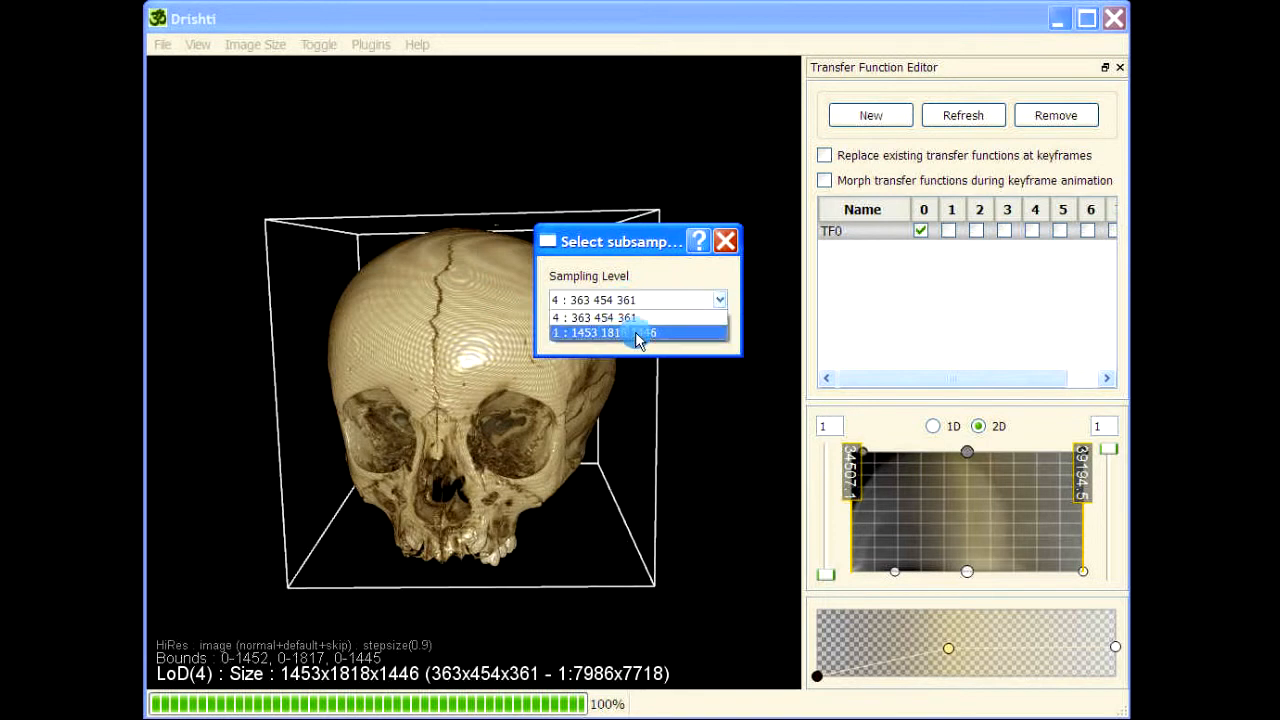
left_click(605, 317)
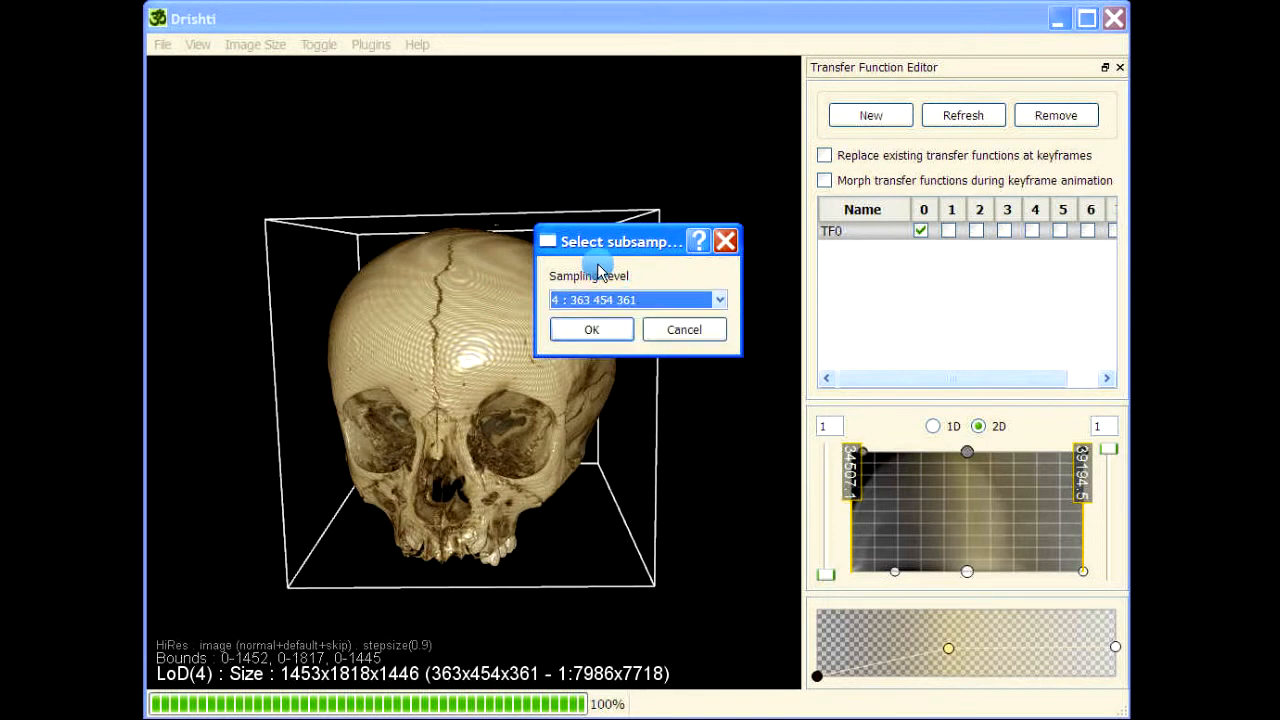
left_click(592, 329)
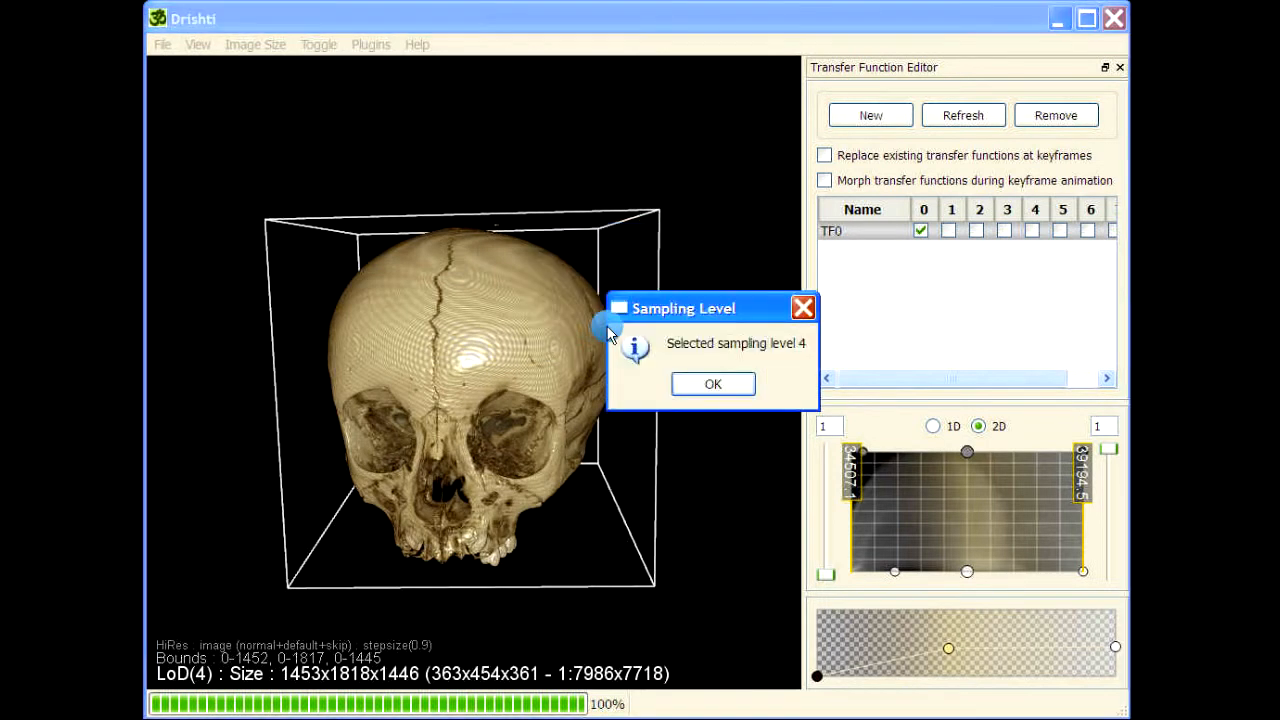
left_click(716, 388)
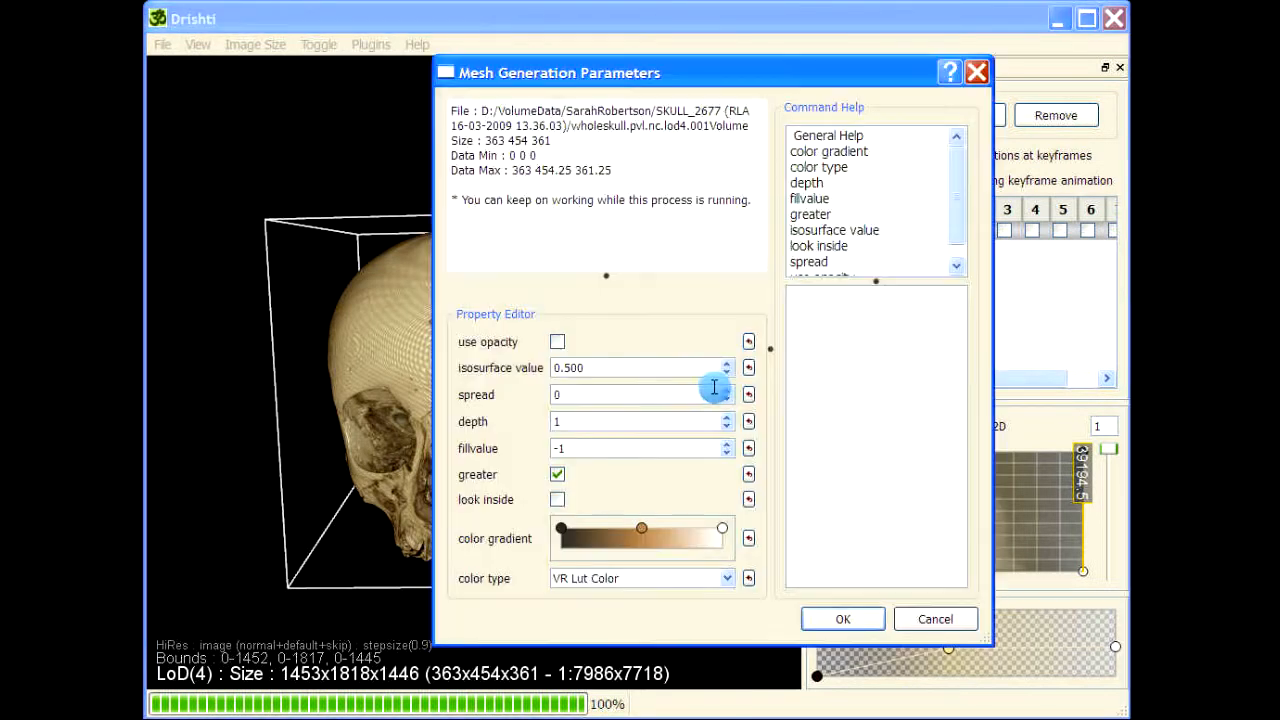
Enable use opacity, set the depth to 10, and widen the mesh parameters dialog and its command help area
left_click(558, 344)
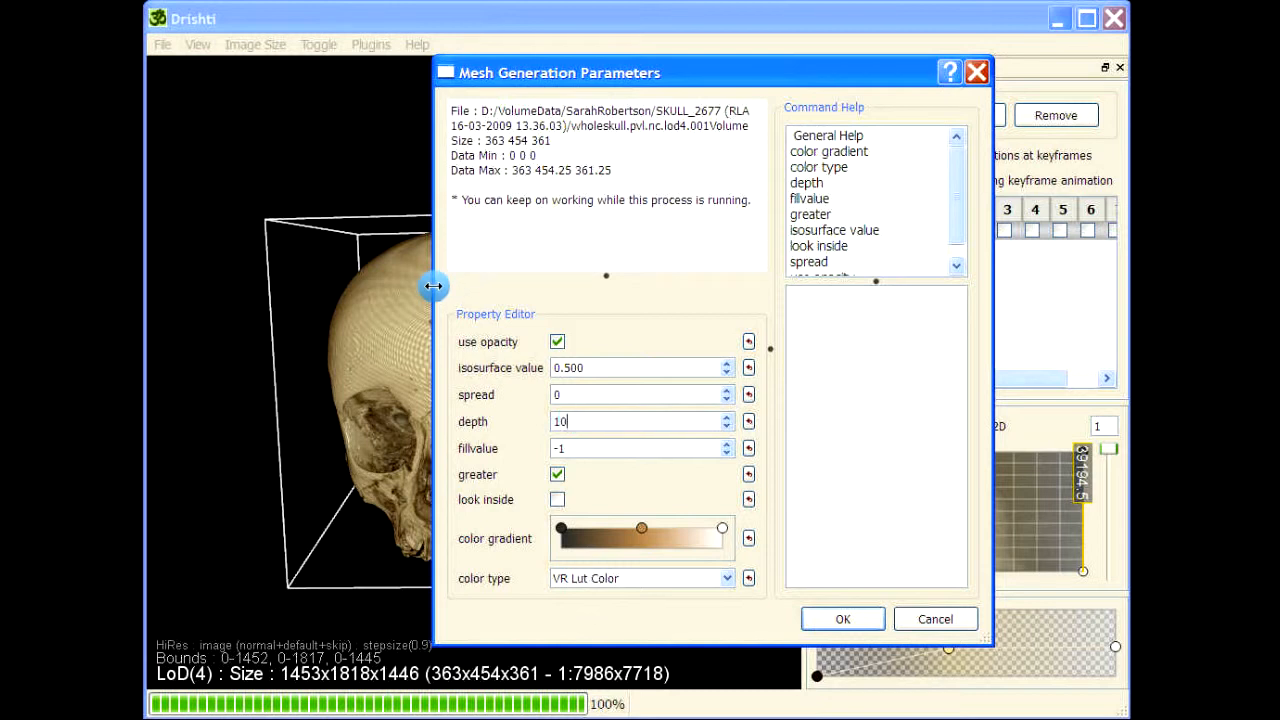
left_click_drag(433, 286, 215, 286)
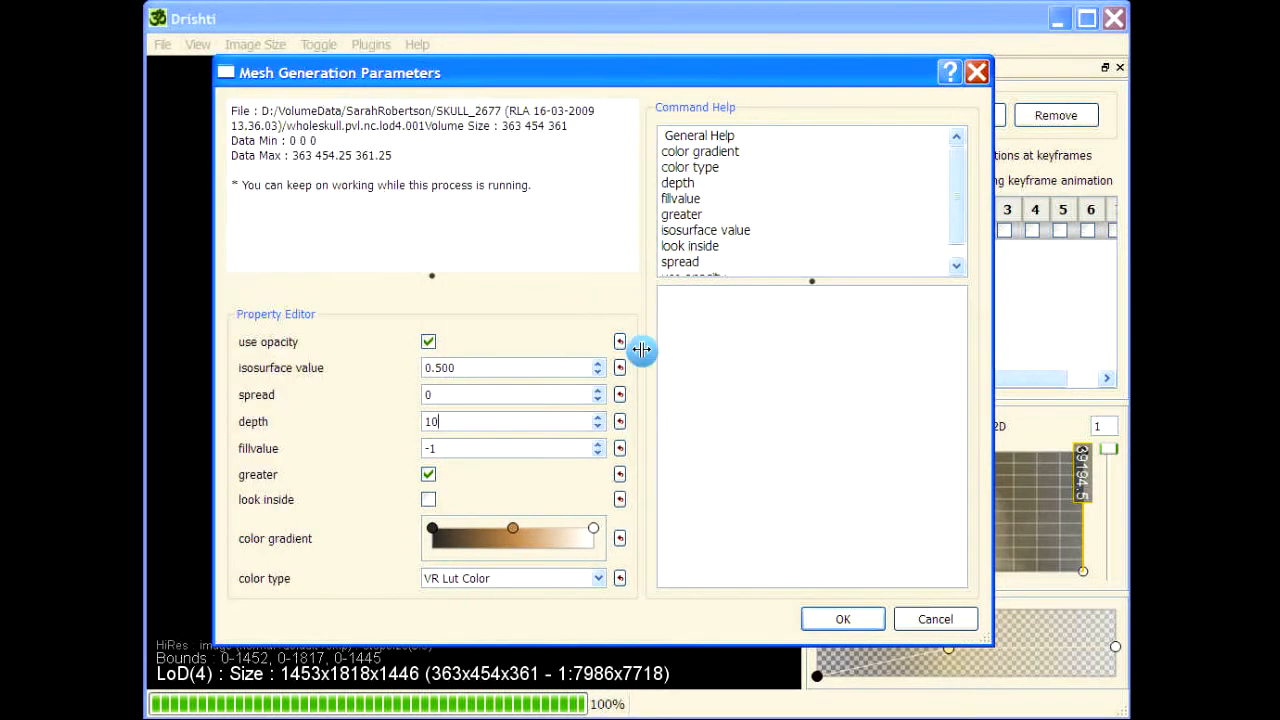
left_click_drag(641, 349, 551, 346)
Read the mesh generator's general help and its help on parameters such as isosurface value, fillvalue, color type, depth and greater
scroll(672, 193, "down", 1)
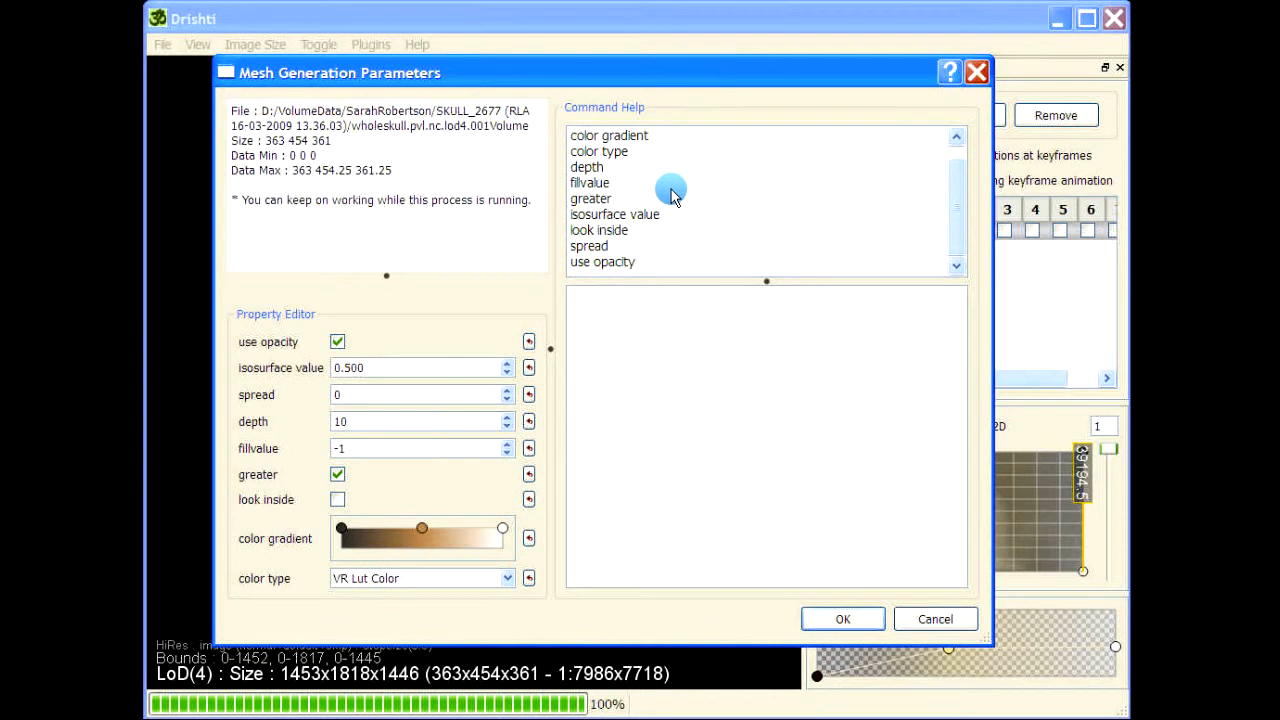
scroll(671, 189, "up", 1)
left_click(598, 184)
left_click(597, 200)
left_click(597, 231)
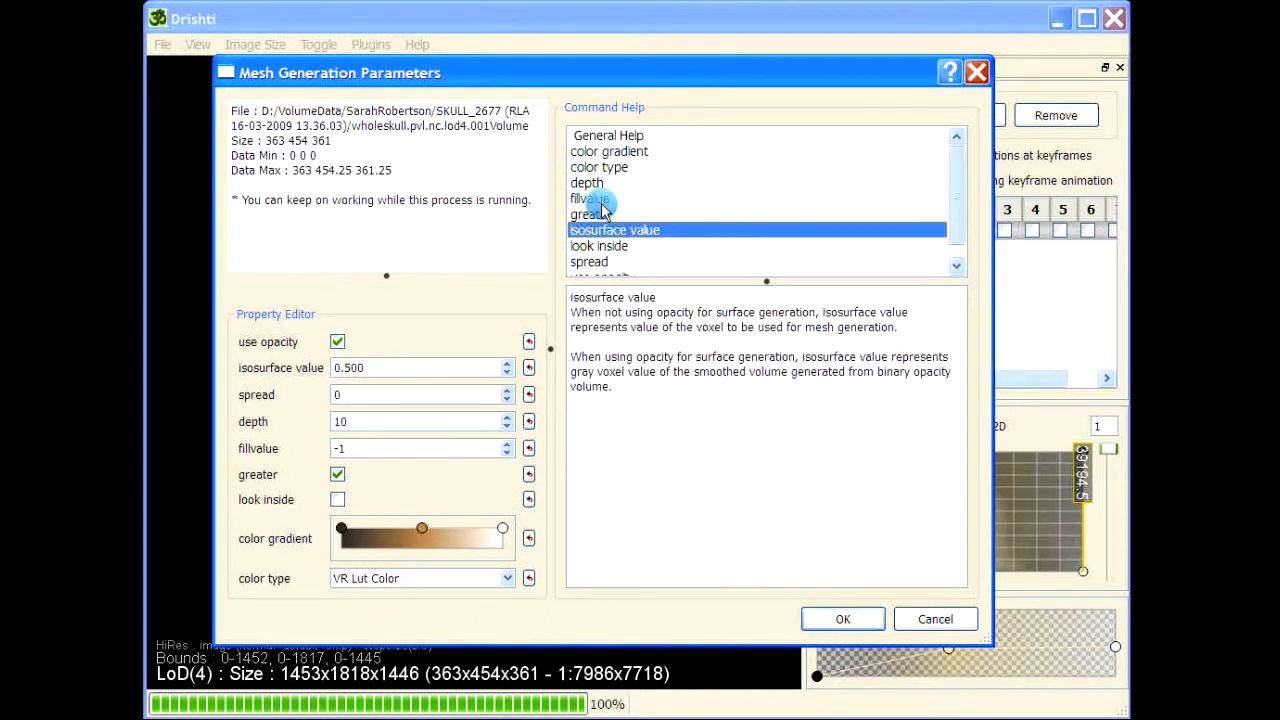
left_click(598, 199)
left_click(603, 167)
left_click(610, 136)
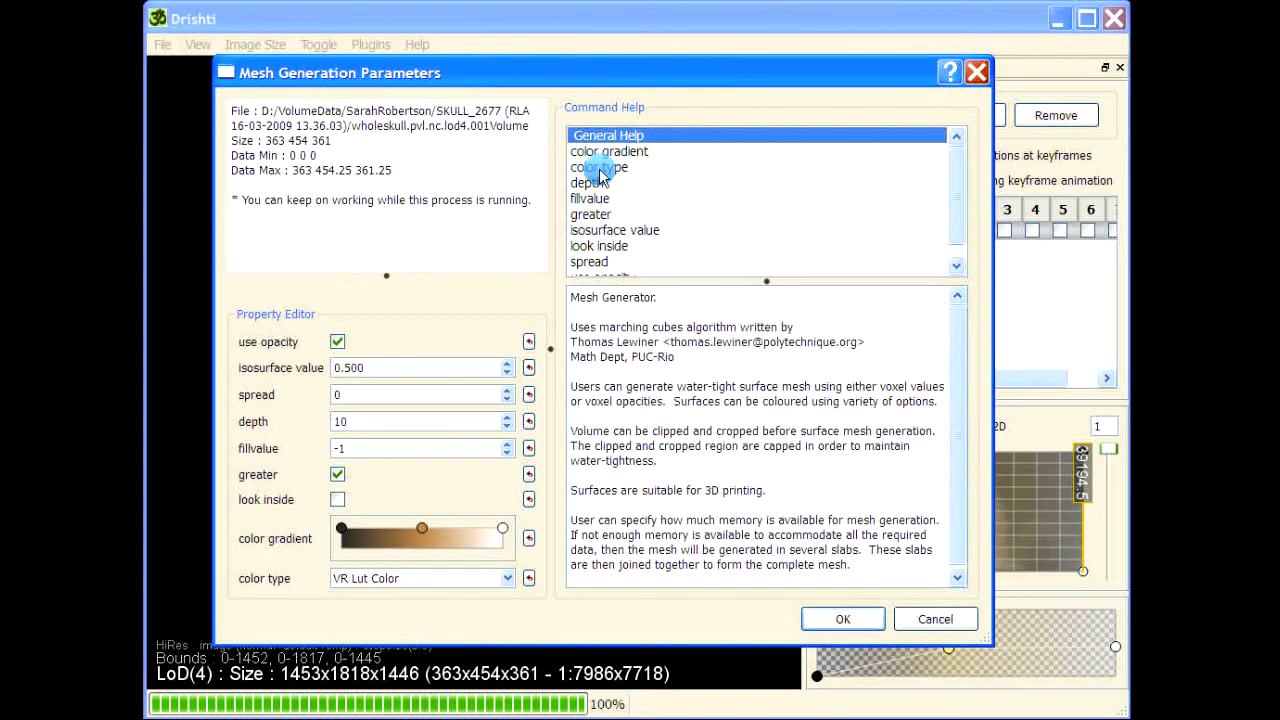
left_click(598, 183)
left_click(592, 214)
Generate the mesh with a 0.50 GB memory limit and export it as skull in PLY format
left_click(360, 421)
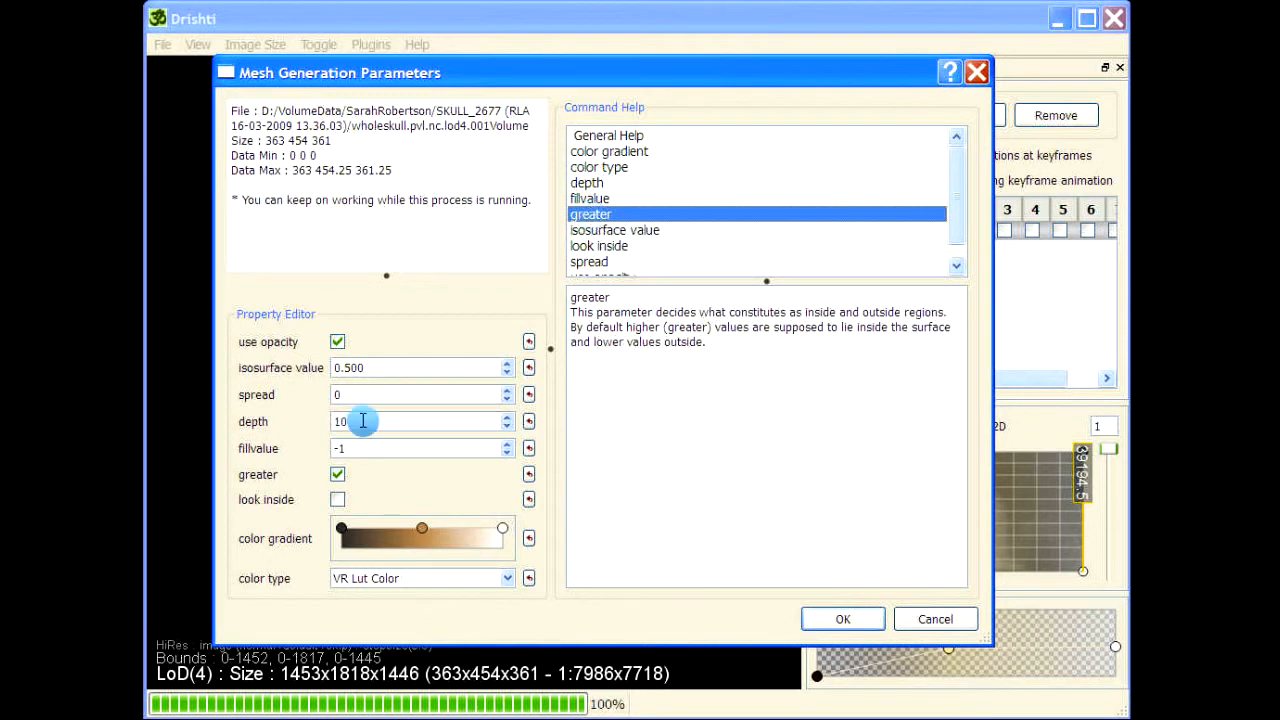
left_click_drag(500, 74, 528, 88)
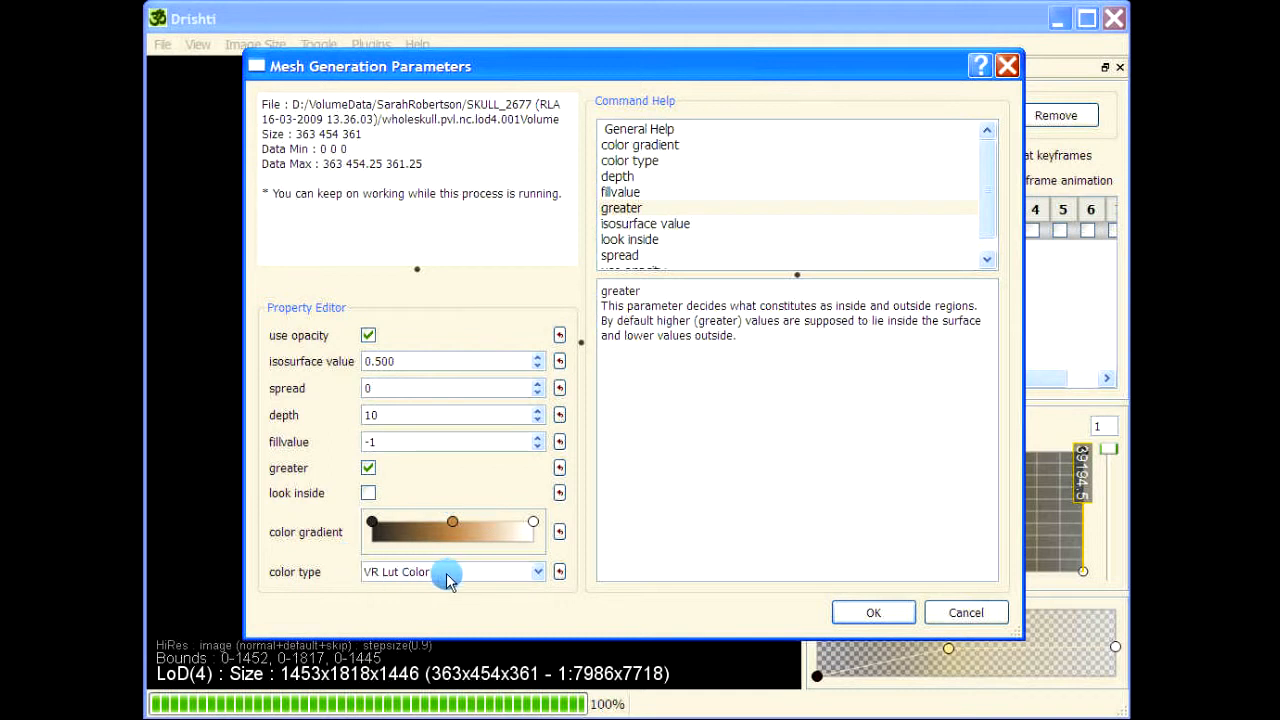
left_click_drag(706, 65, 645, 62)
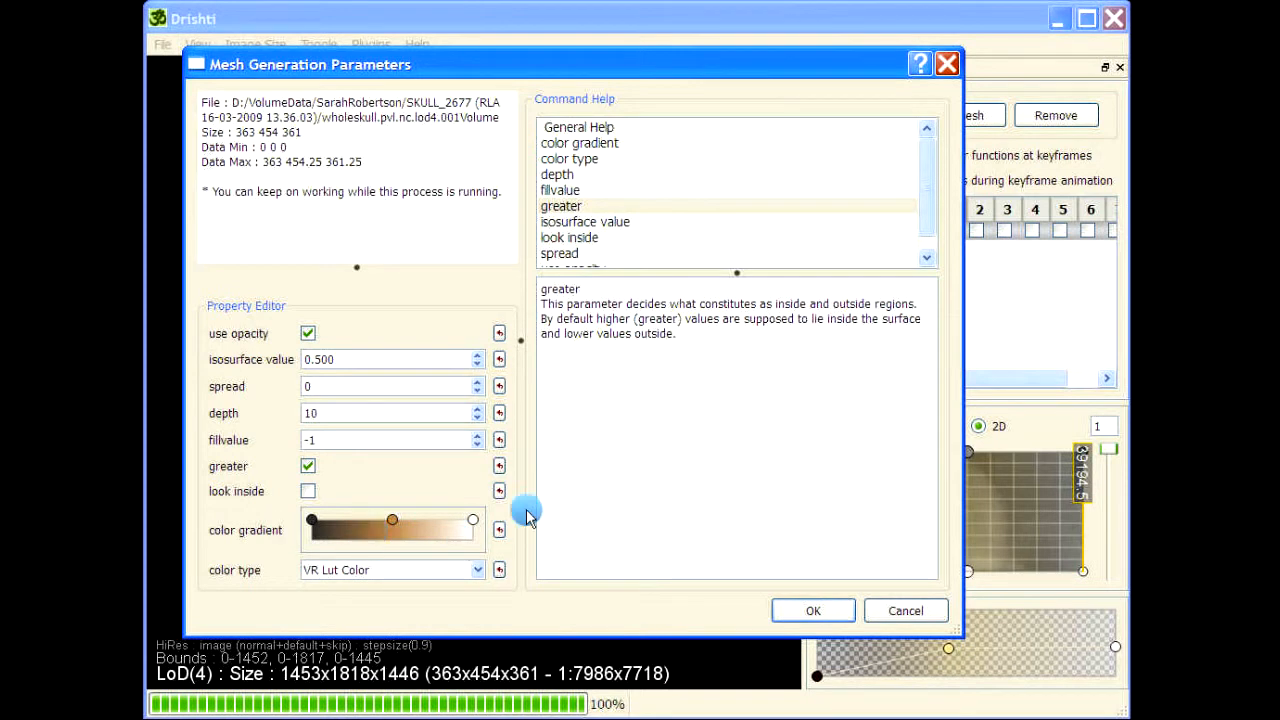
left_click(812, 607)
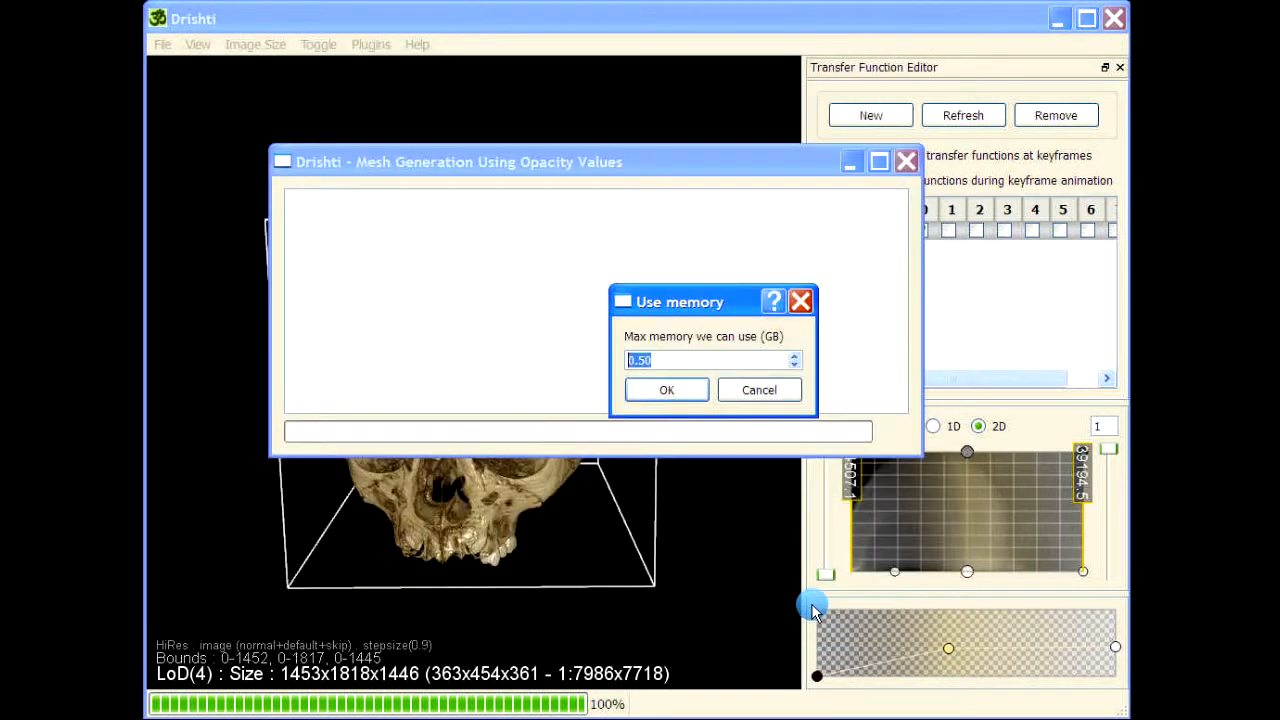
left_click(668, 390)
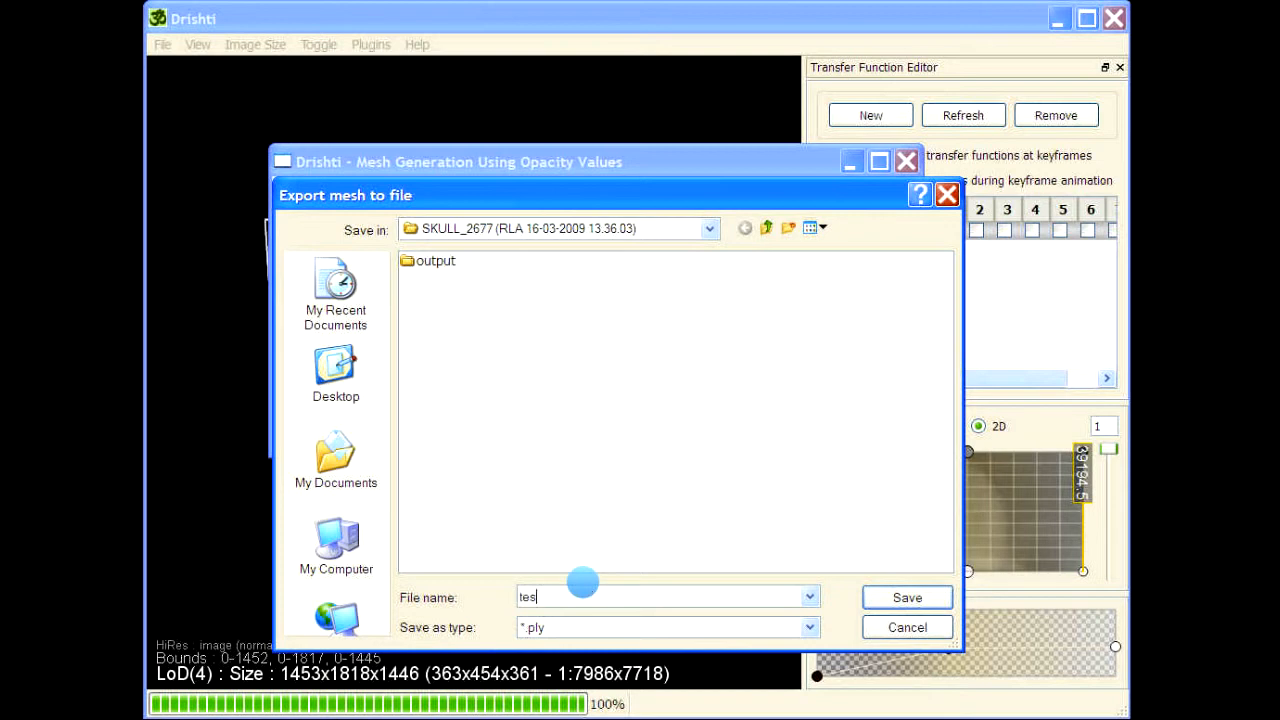
type("skull")
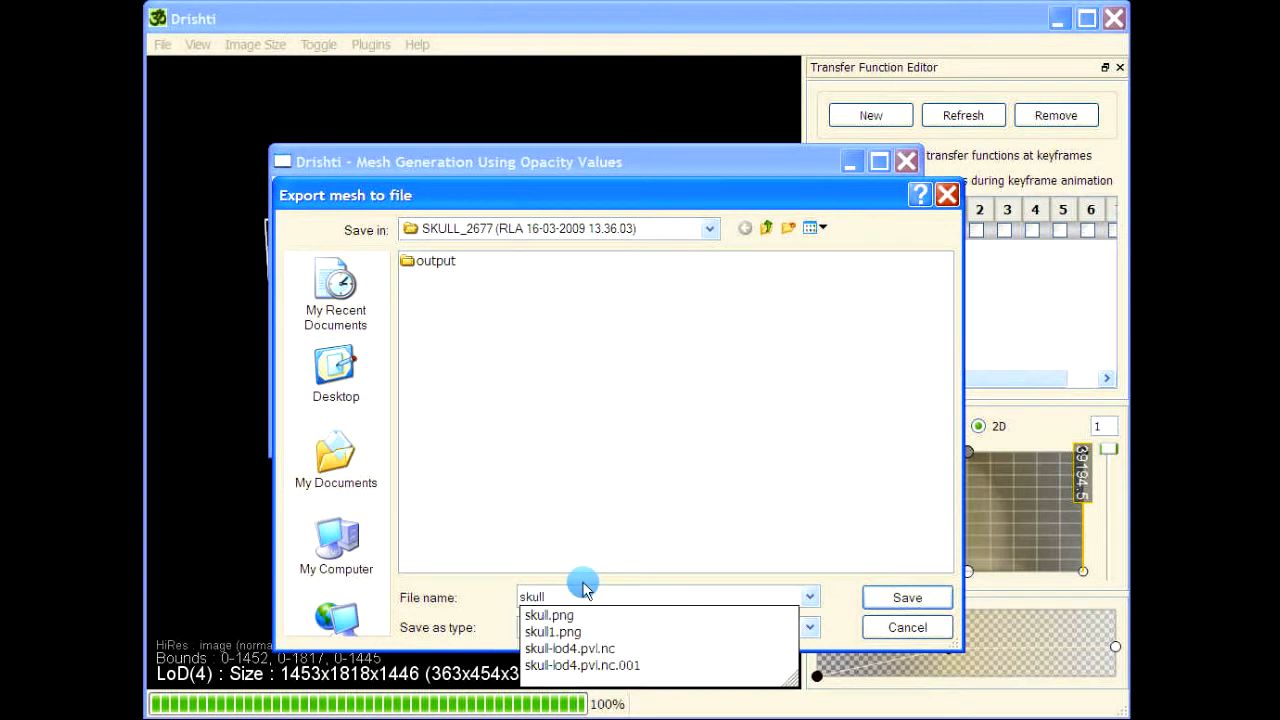
key("Return")
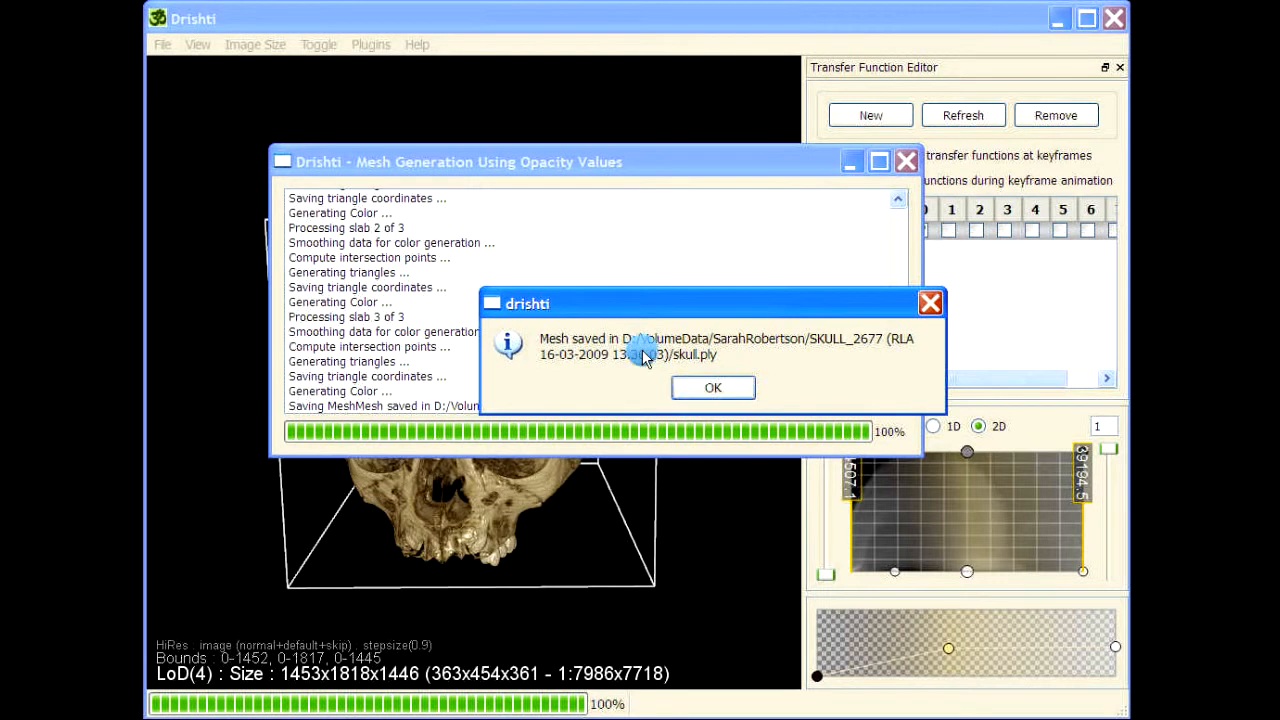
left_click(713, 387)
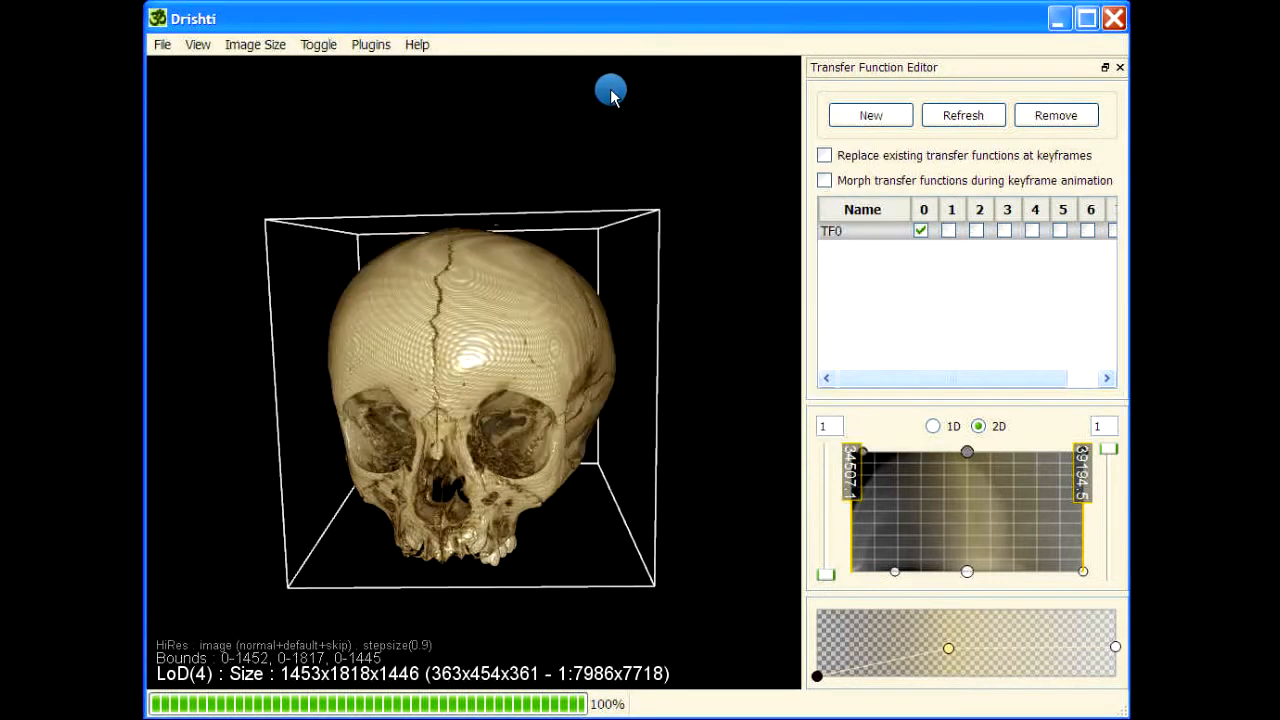
Load skull.ply from the SKULL_2677 folder into the scene alongside the volume
left_click_drag(611, 93, 666, 131)
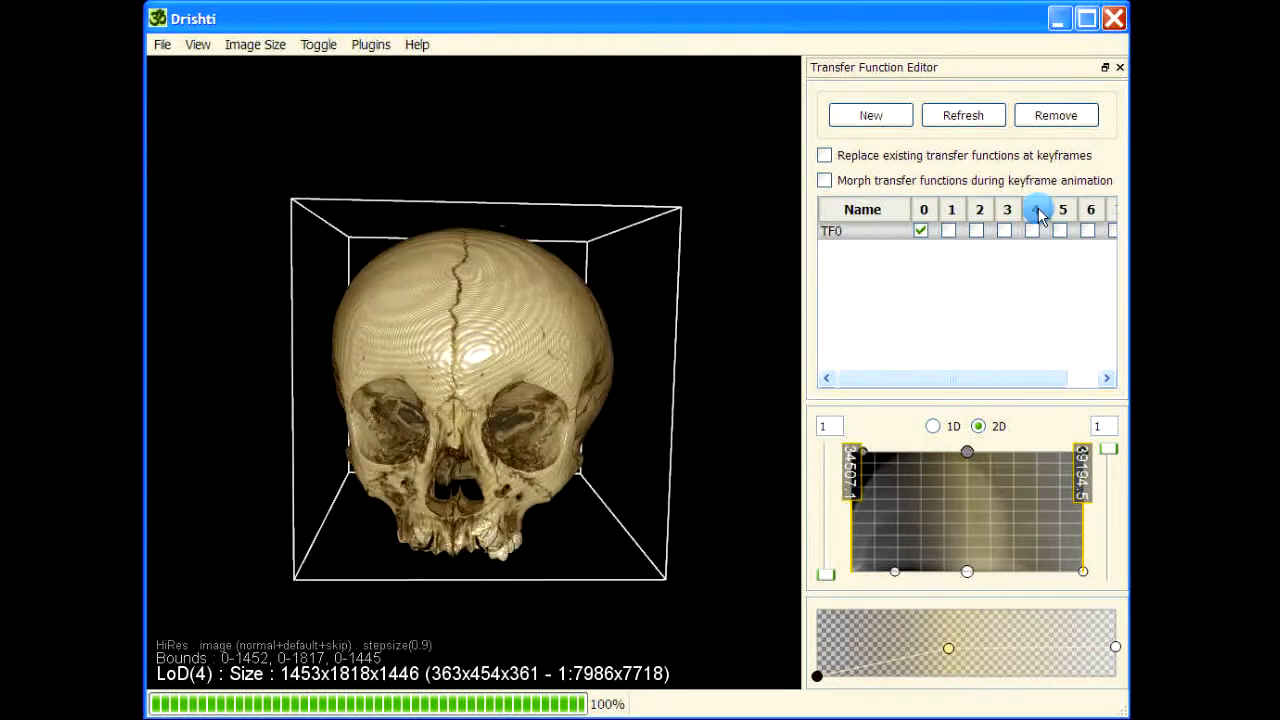
left_click_drag(1097, 26, 835, 76)
left_click_drag(935, 188, 519, 199)
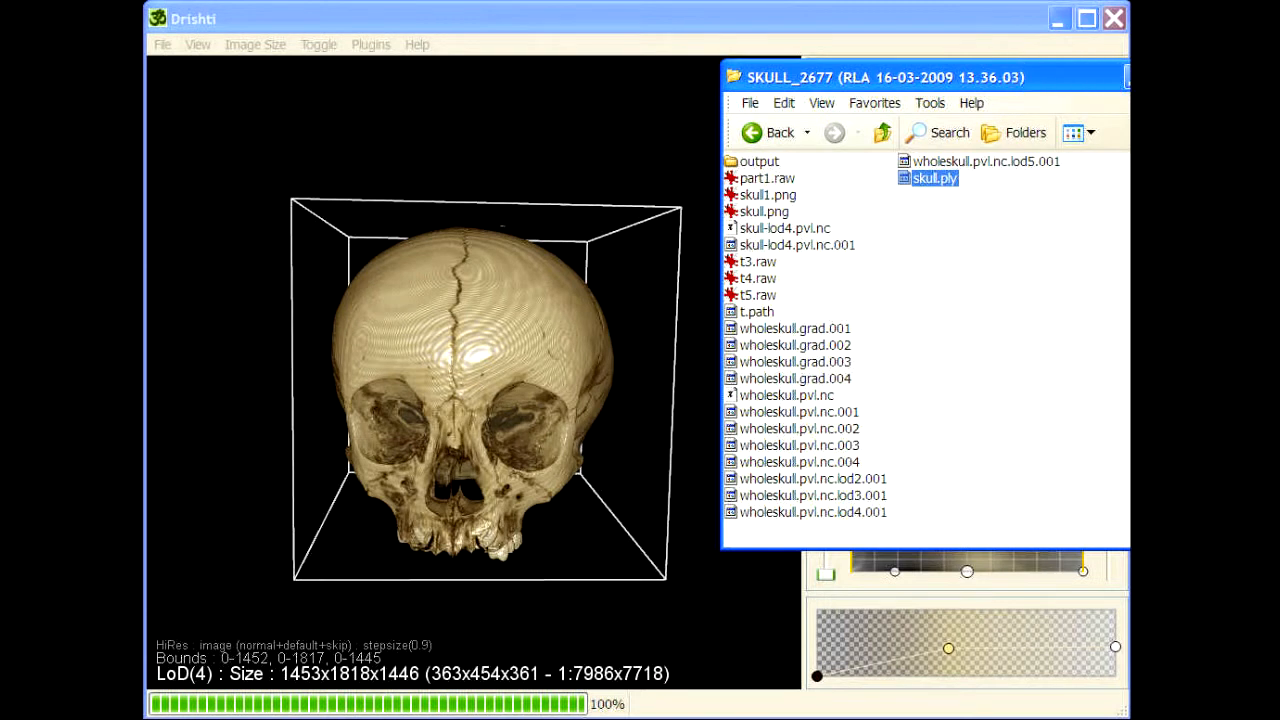
left_click_drag(790, 77, 1208, 2)
left_click_drag(497, 303, 677, 295)
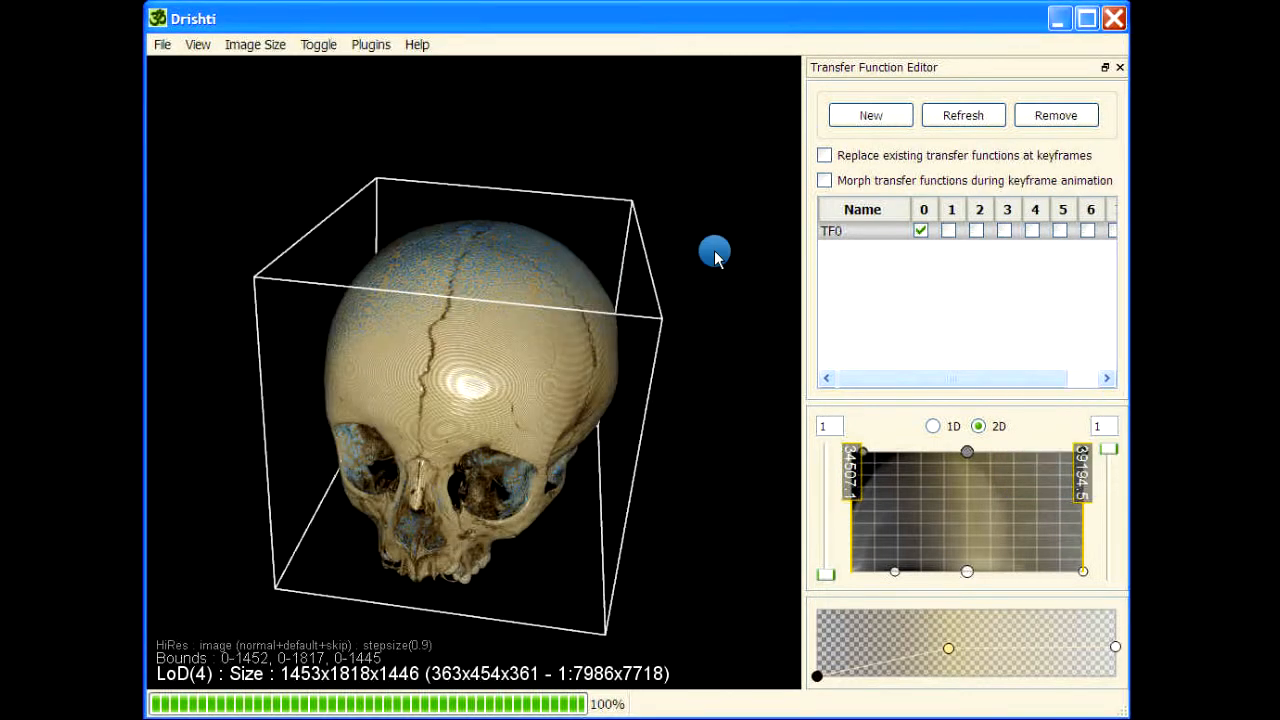
Hide the rendered volume by disabling TF0 in transfer function set 0, leaving only the mesh to view
left_click(921, 233)
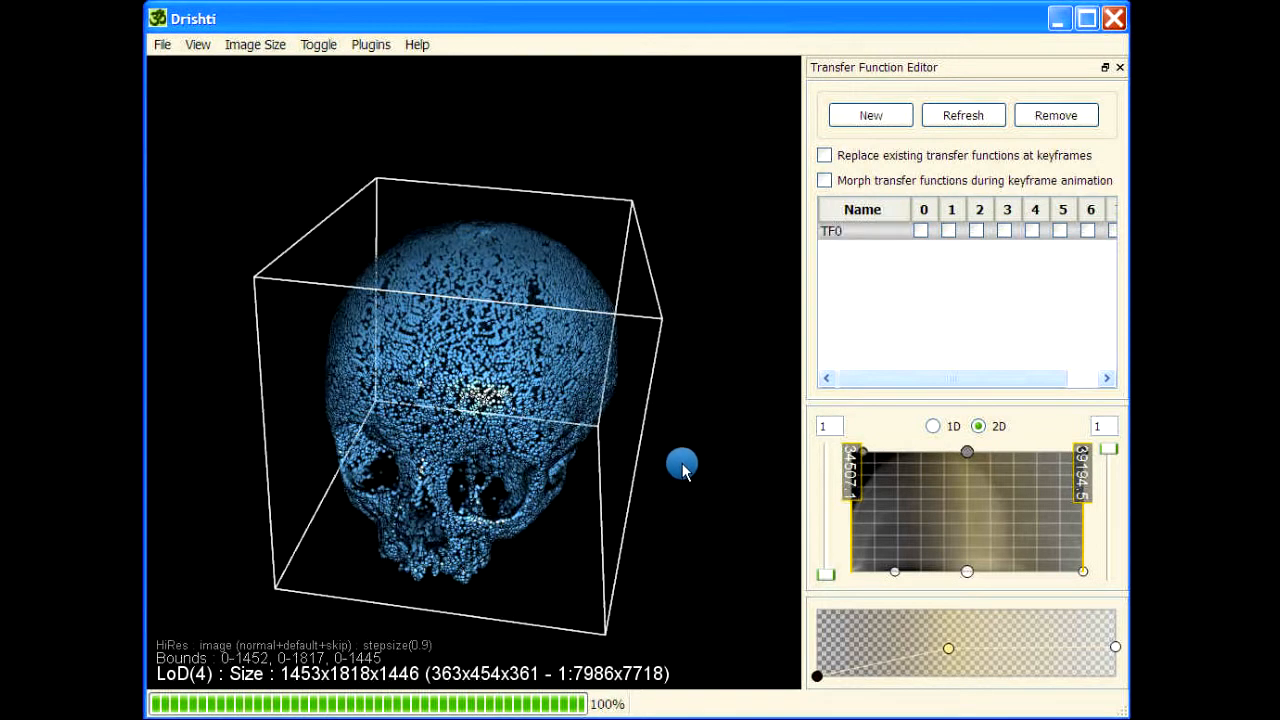
left_click_drag(680, 463, 880, 234)
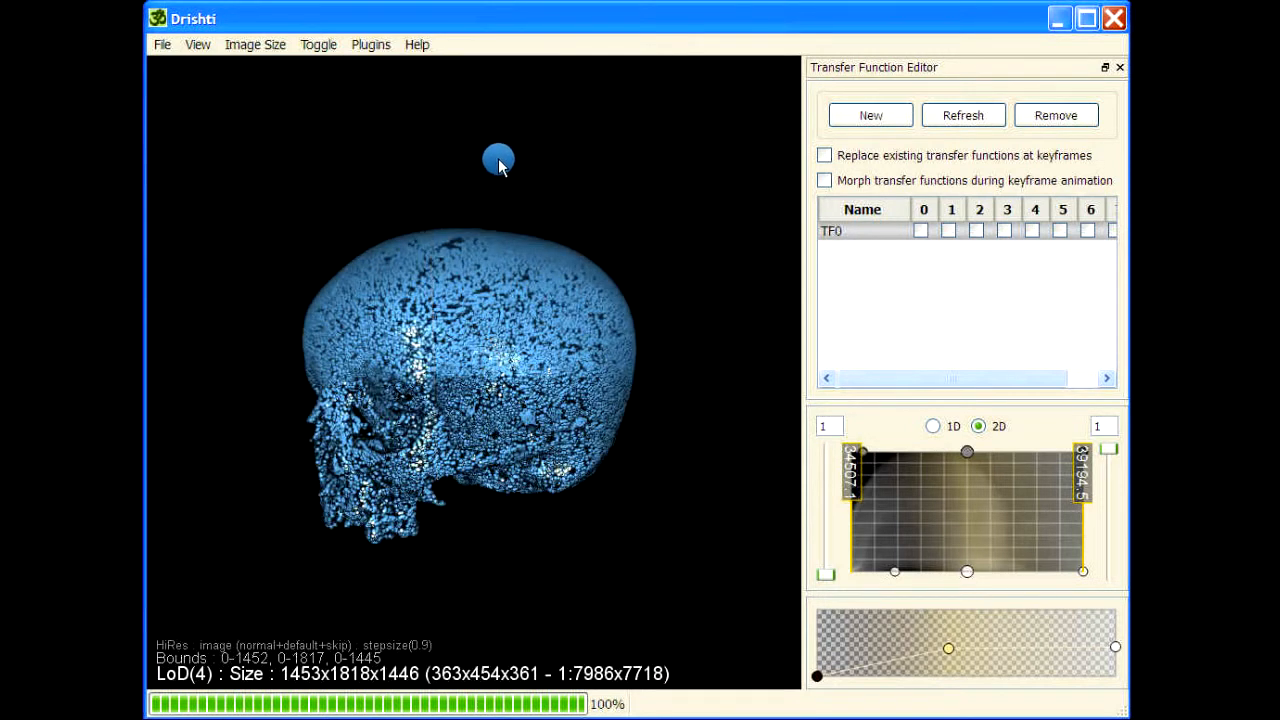
left_click_drag(500, 157, 586, 137)
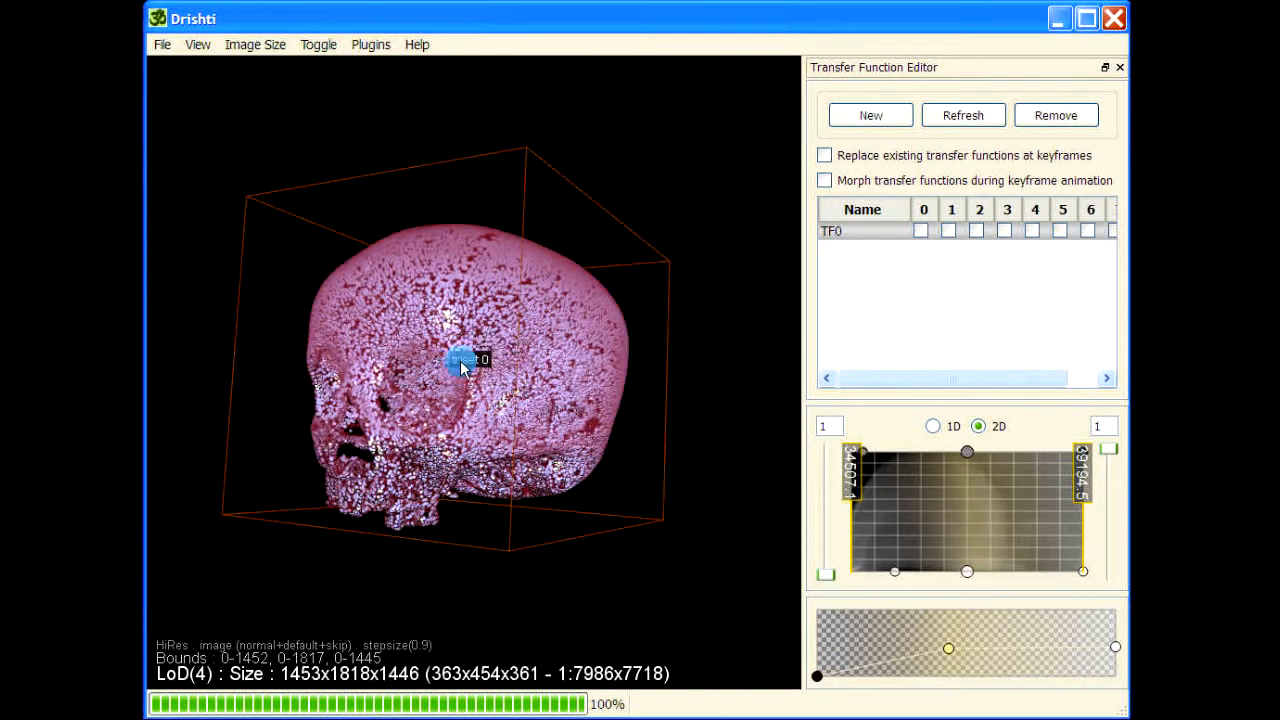
Set the skull mesh's color to #000000 and turn off its pointmode
double_click(460, 366)
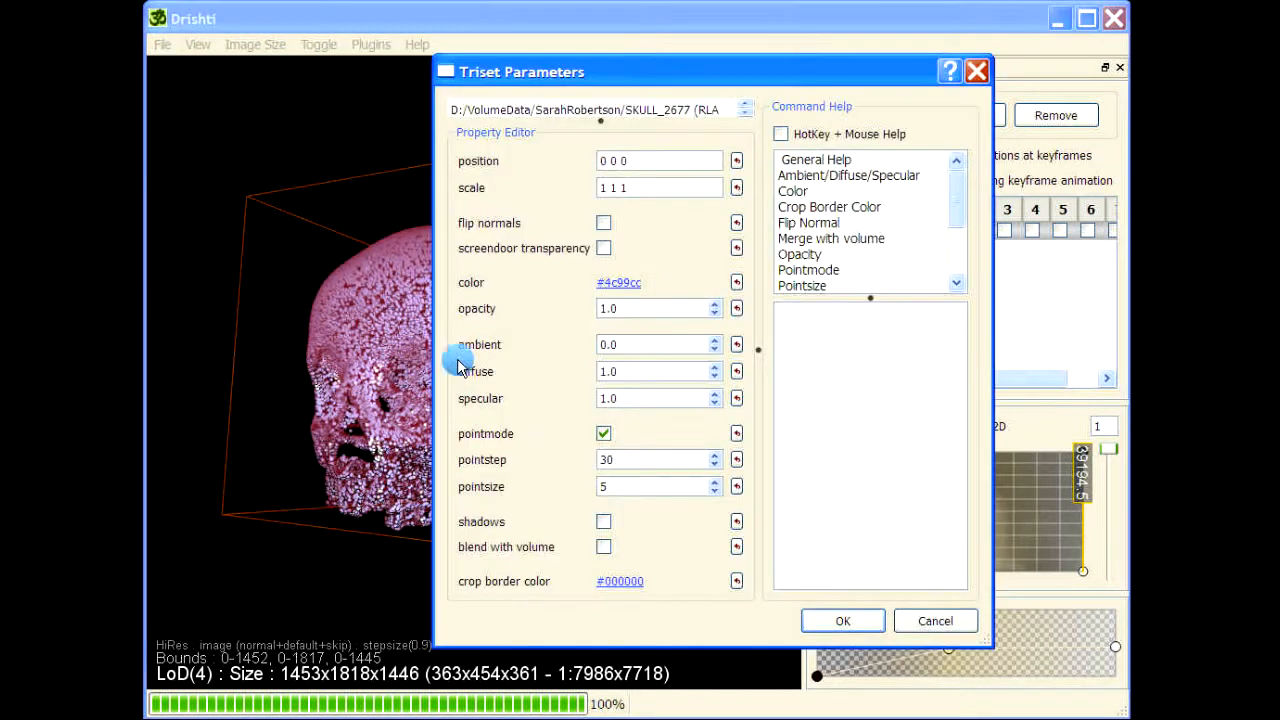
left_click(630, 284)
left_click(770, 294)
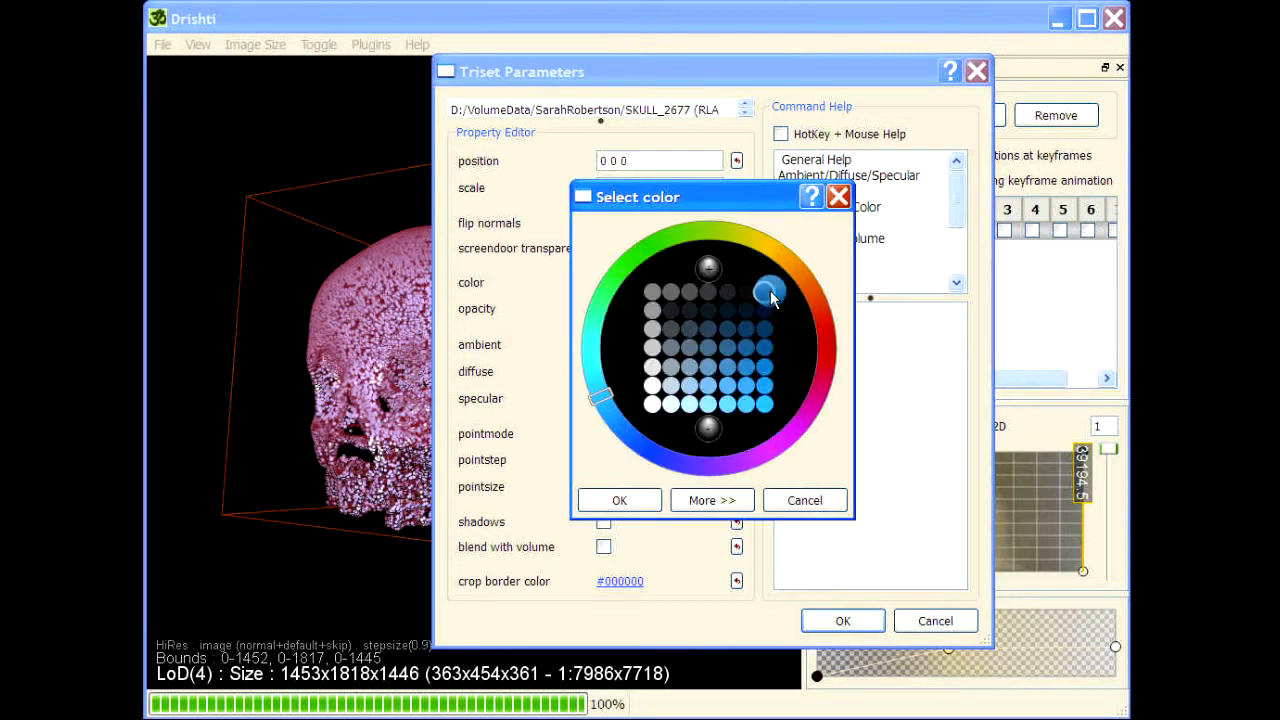
left_click(619, 498)
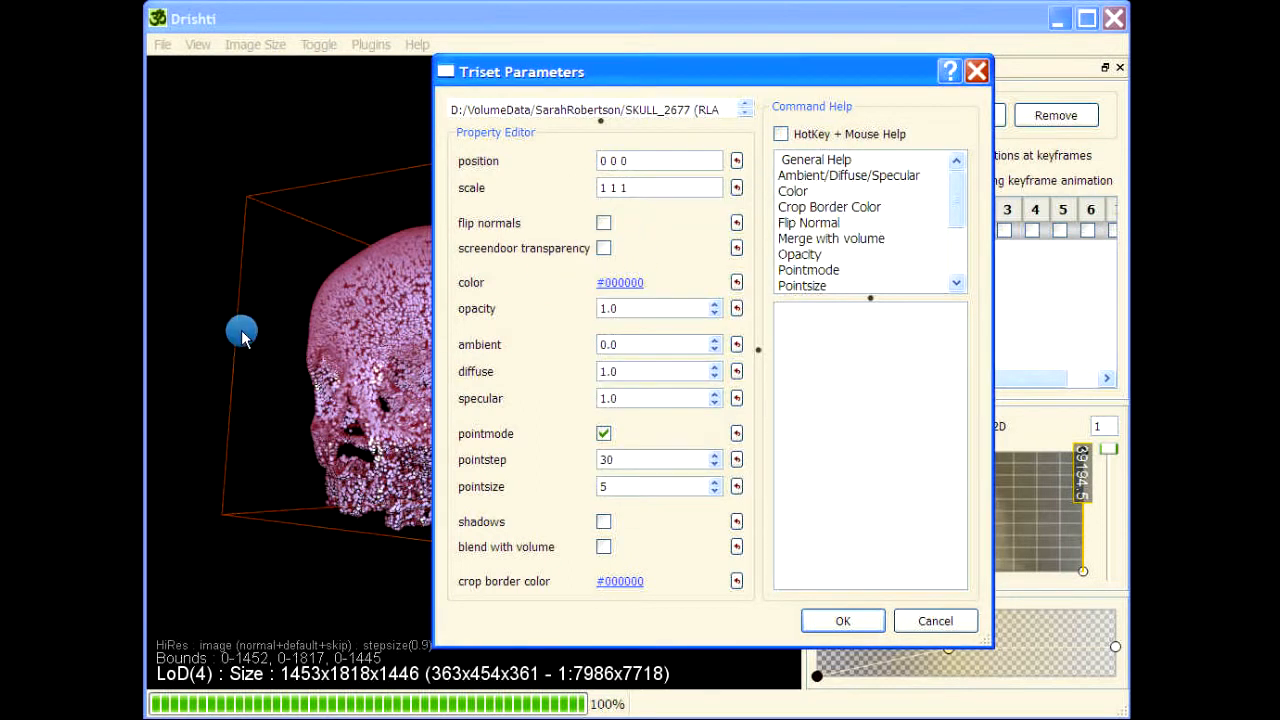
left_click(603, 434)
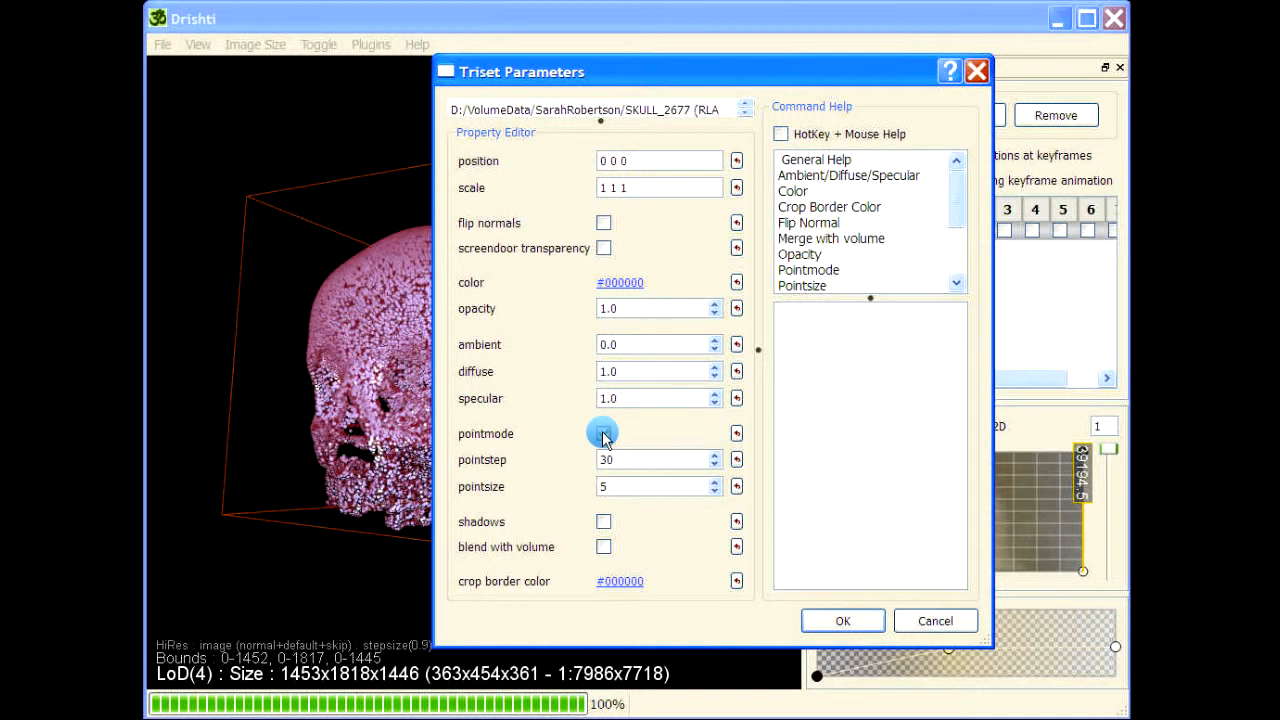
left_click(603, 434)
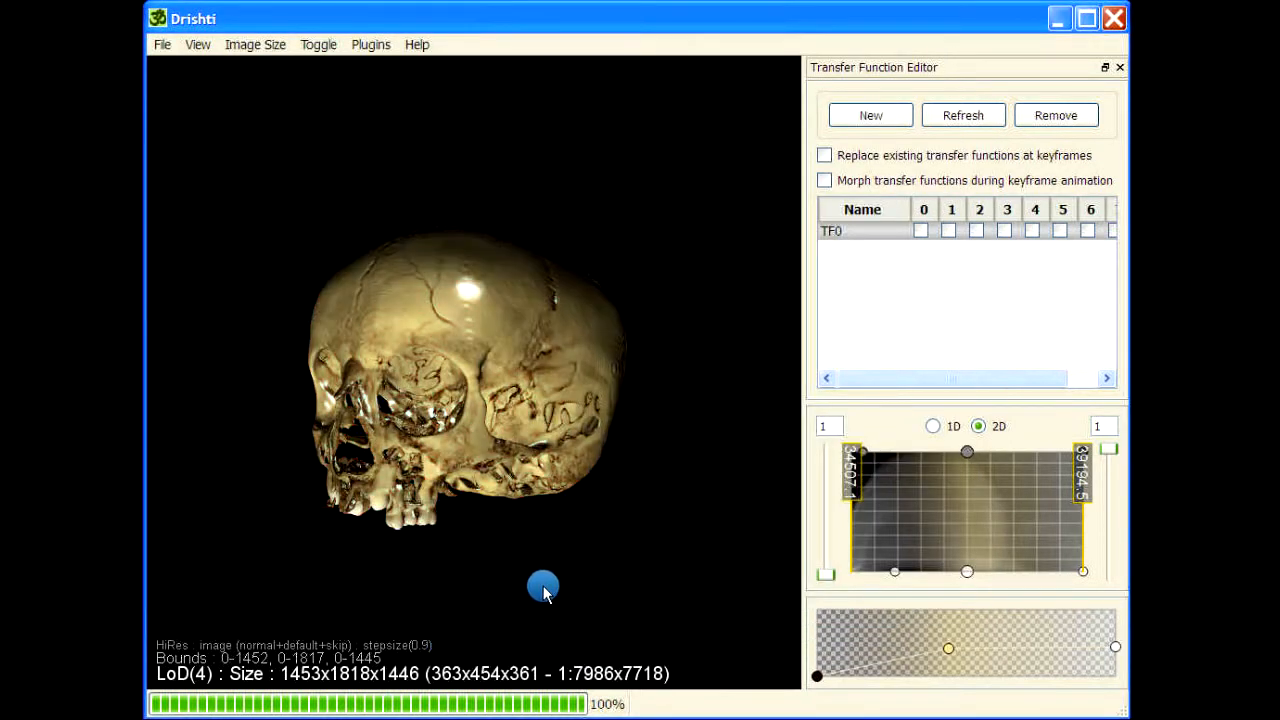
Inspect the solid skull mesh's surface colouring and shape from several angles
left_click_drag(561, 640, 562, 640)
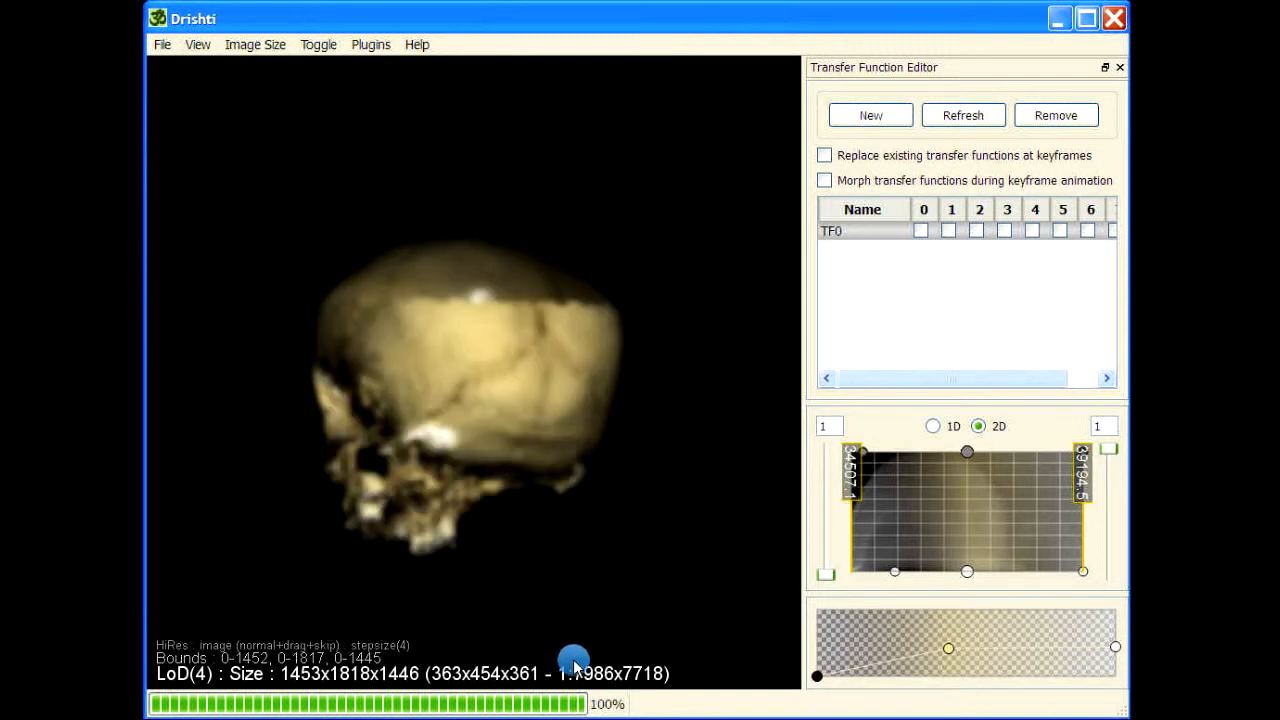
left_click_drag(600, 591, 674, 374)
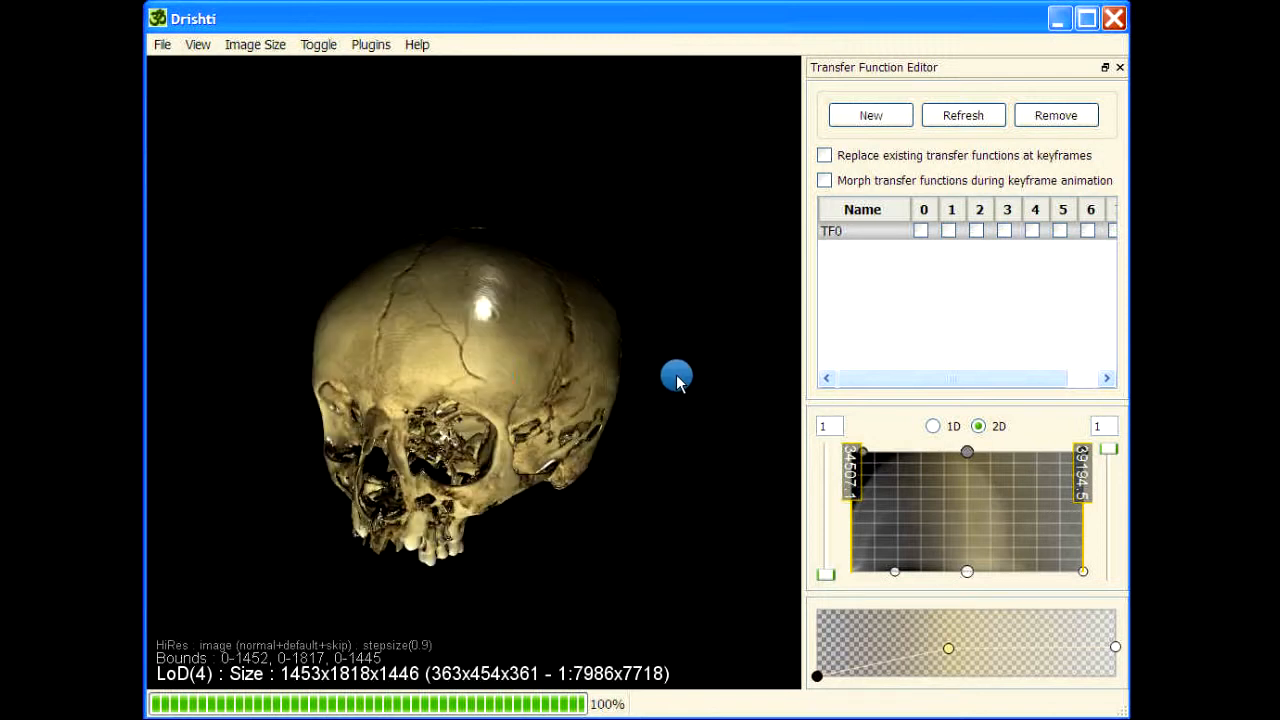
mouse_move(466, 297)
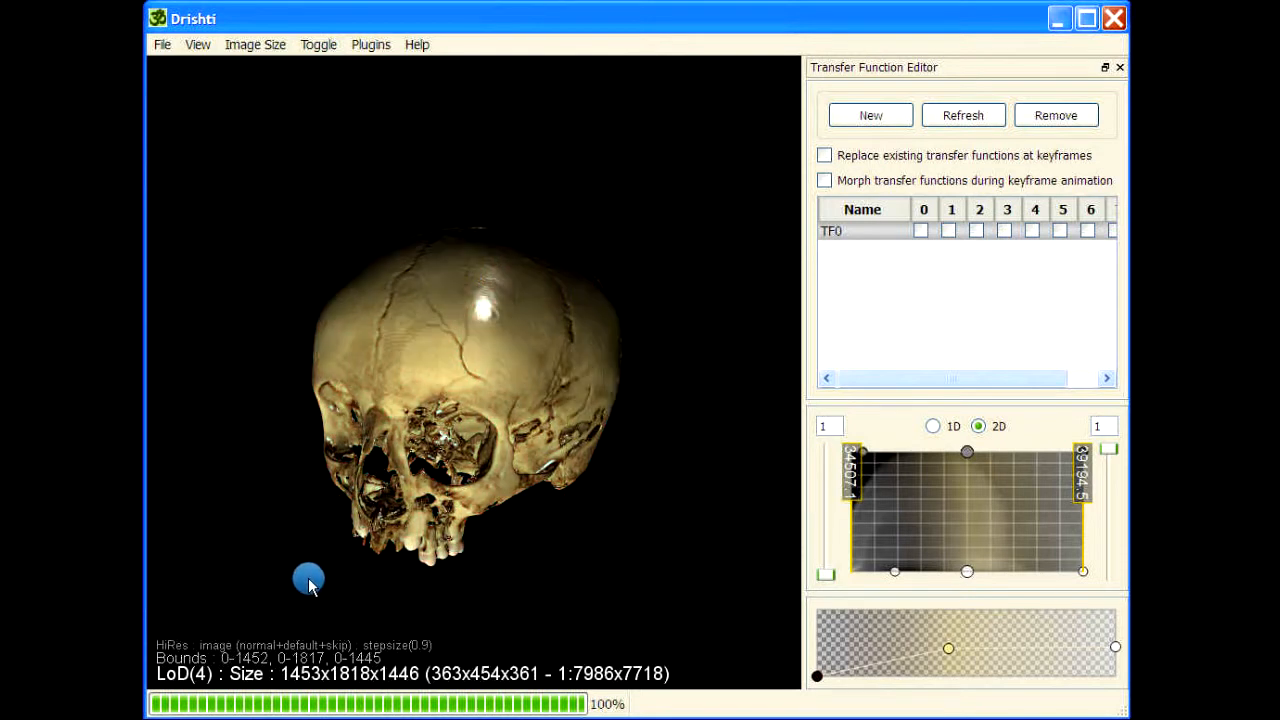
left_click_drag(446, 606, 725, 311)
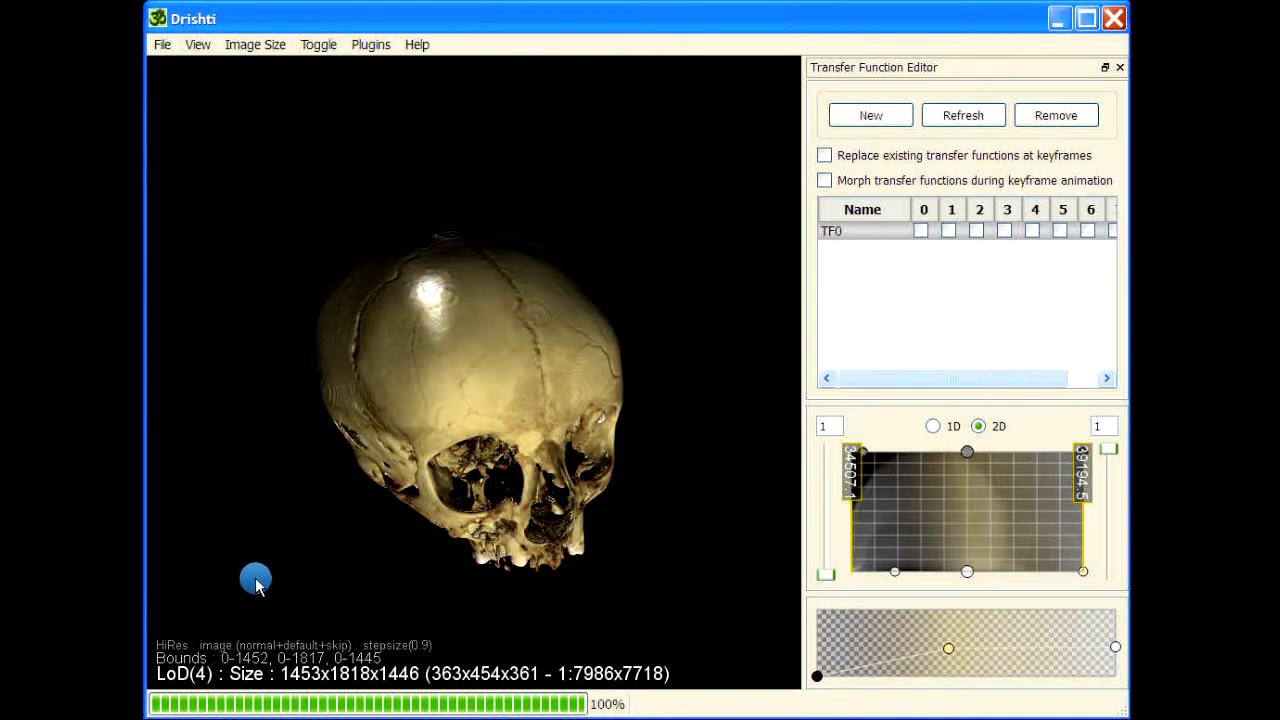
Examine the solid skull mesh from the front, side and below, with a closer view of the sutures and eye sockets
left_click_drag(303, 486, 298, 392)
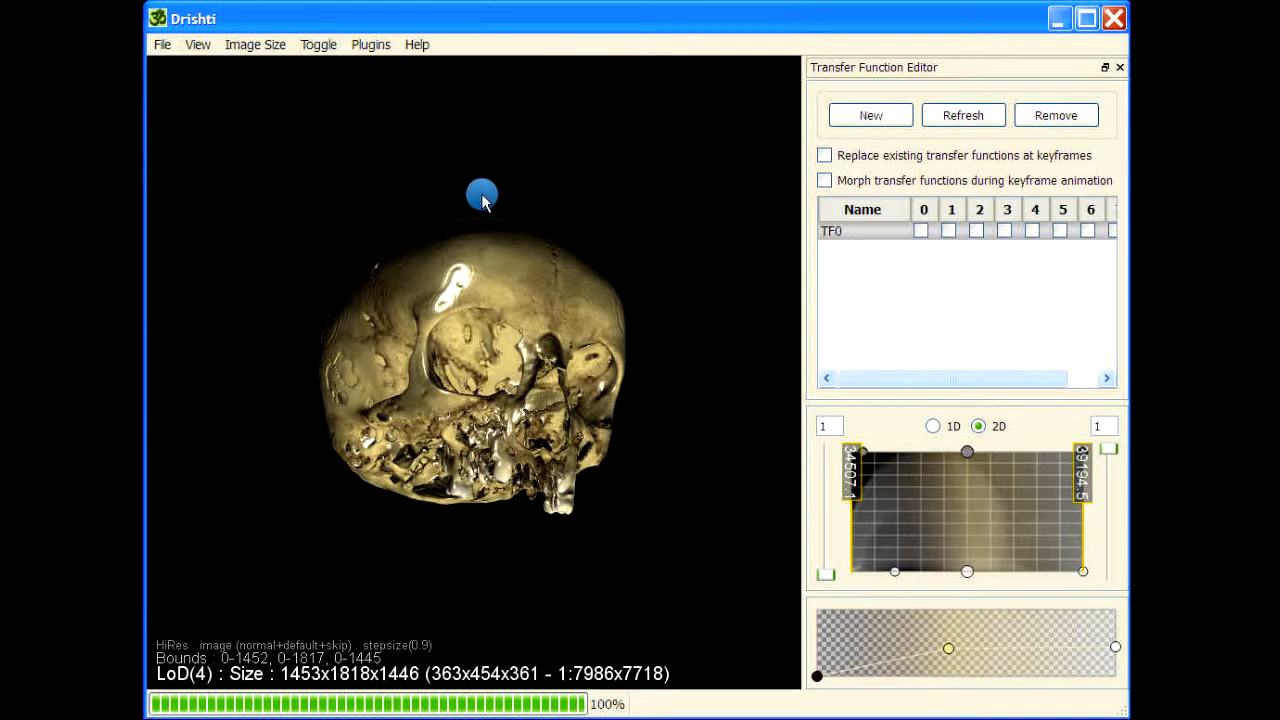
left_click_drag(371, 211, 613, 148)
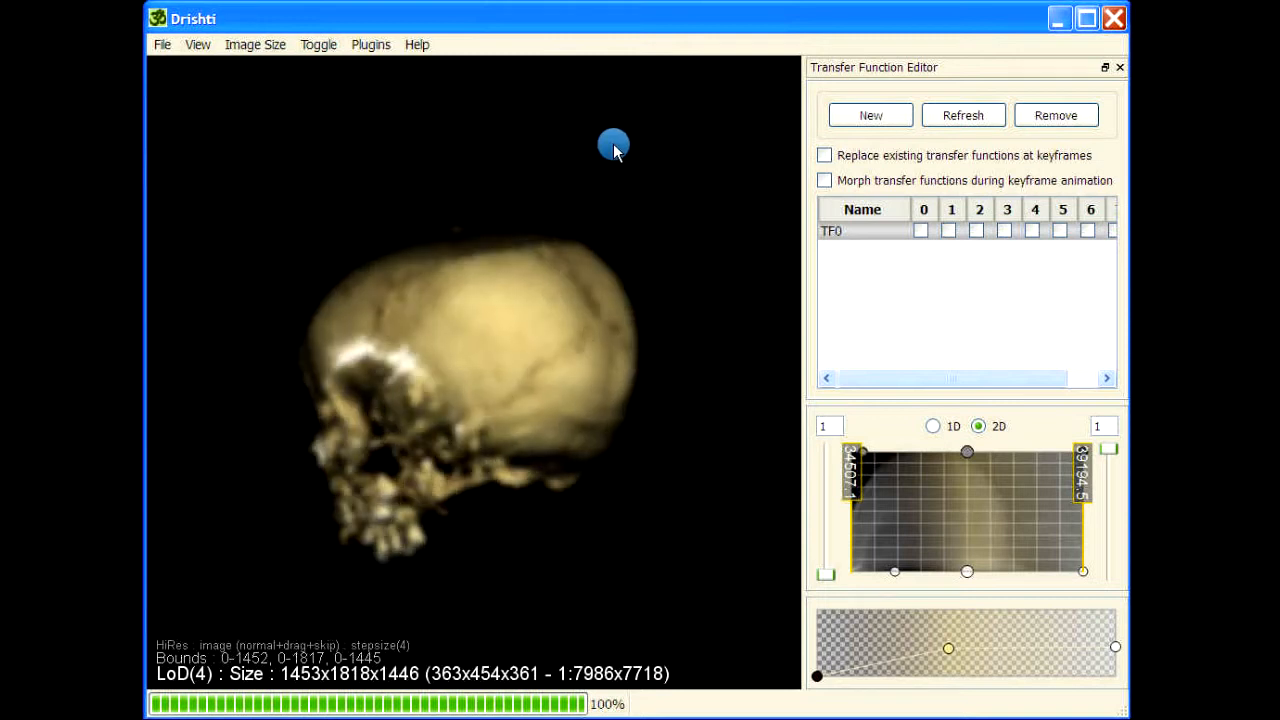
left_click_drag(657, 208, 640, 130)
left_click_drag(322, 348, 320, 352)
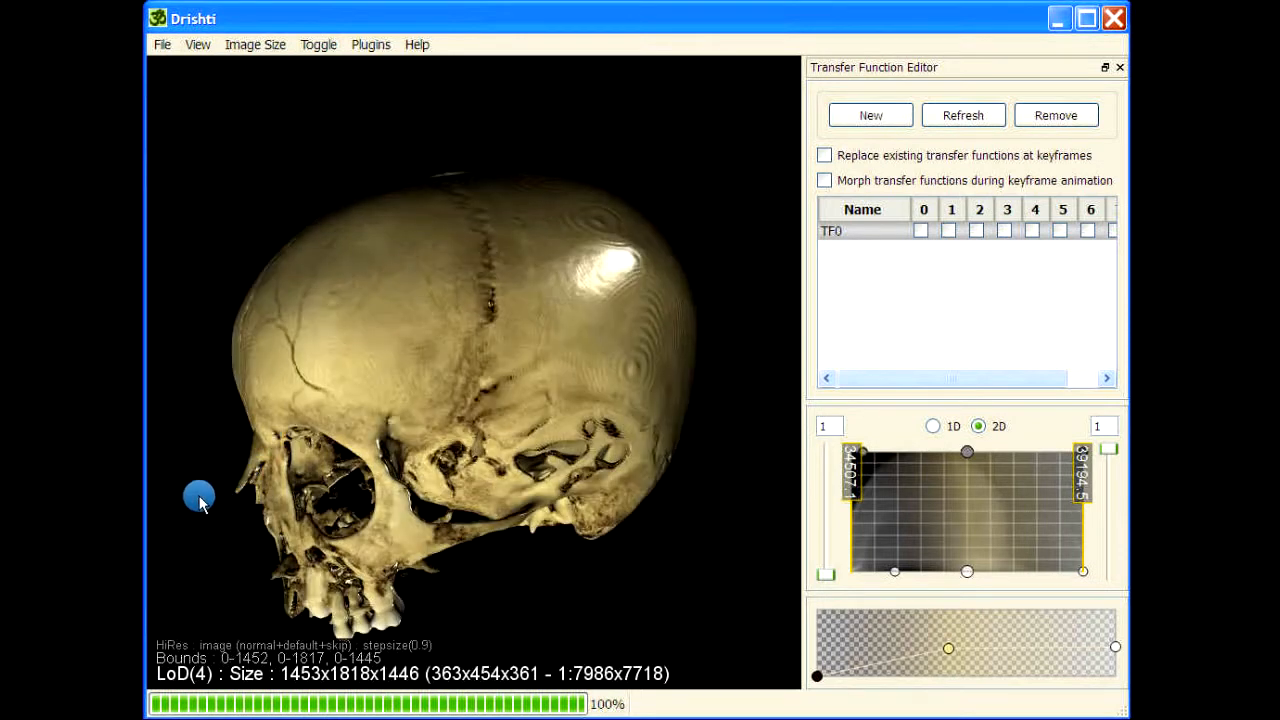
left_click_drag(261, 538, 432, 330)
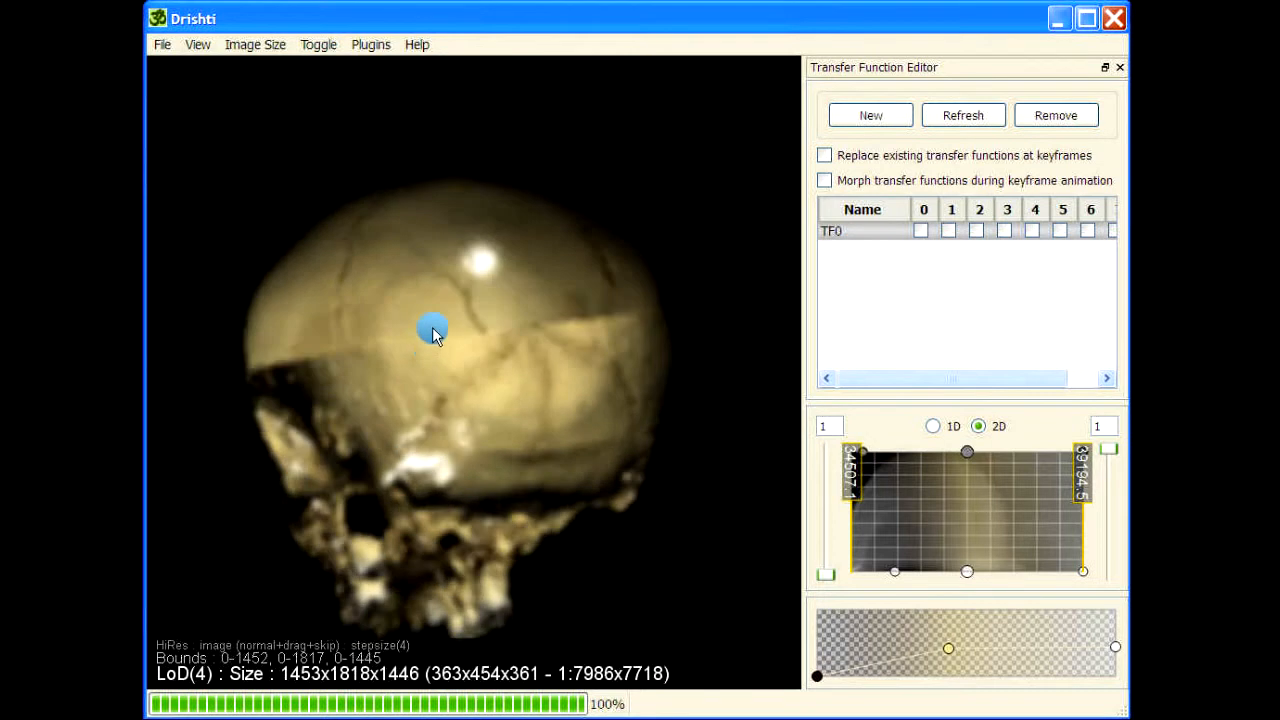
left_click_drag(582, 239, 624, 203)
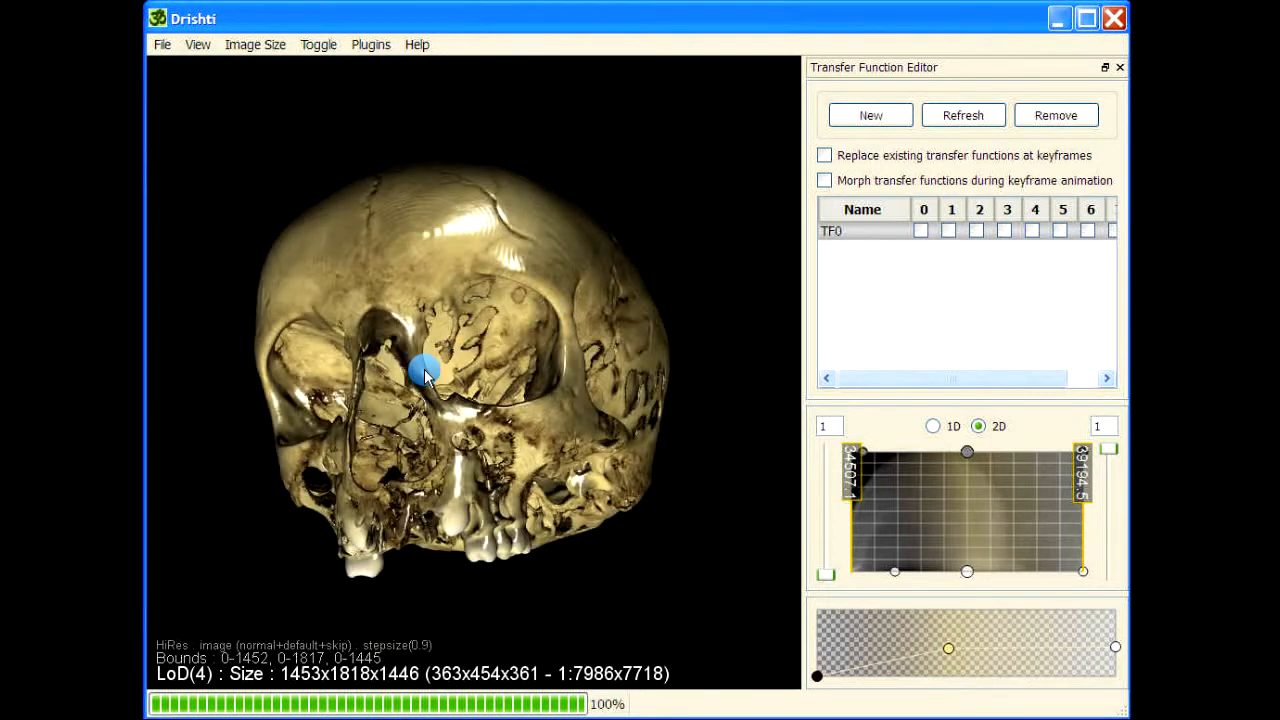
Turn on screendoor transparency for the skull mesh and check its inner structures from different frontal angles
mouse_move(429, 370)
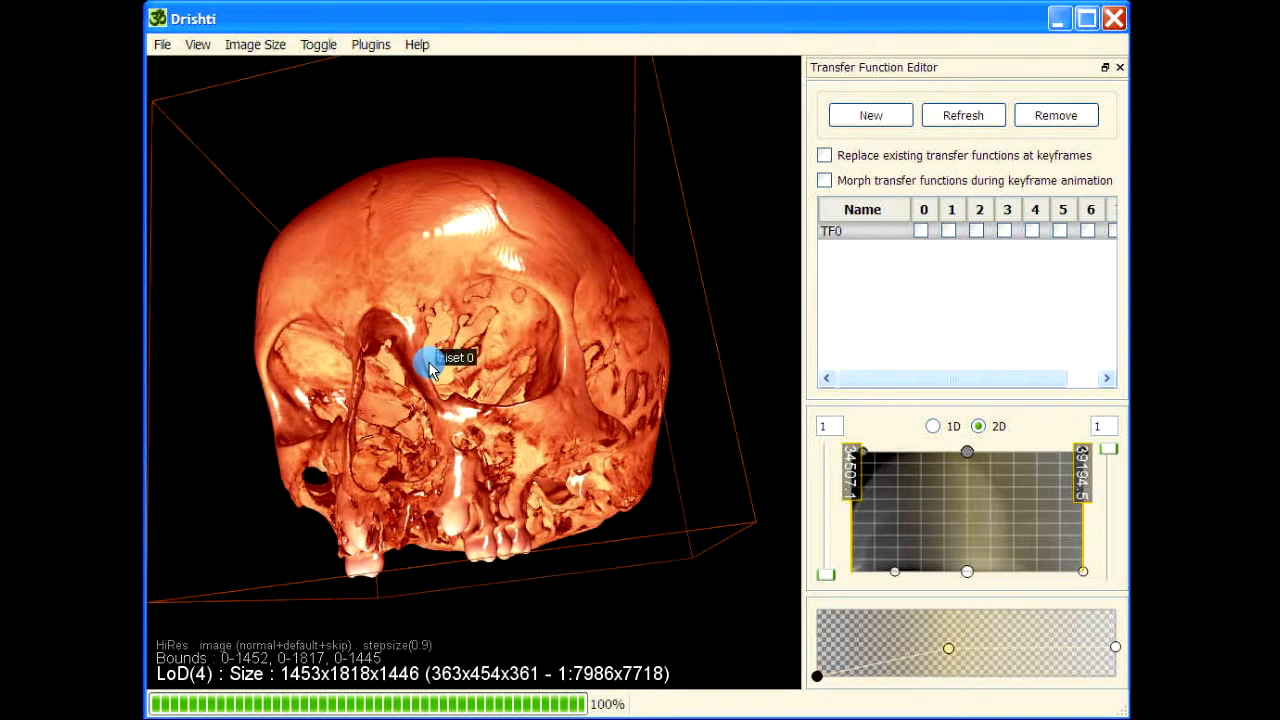
key("space")
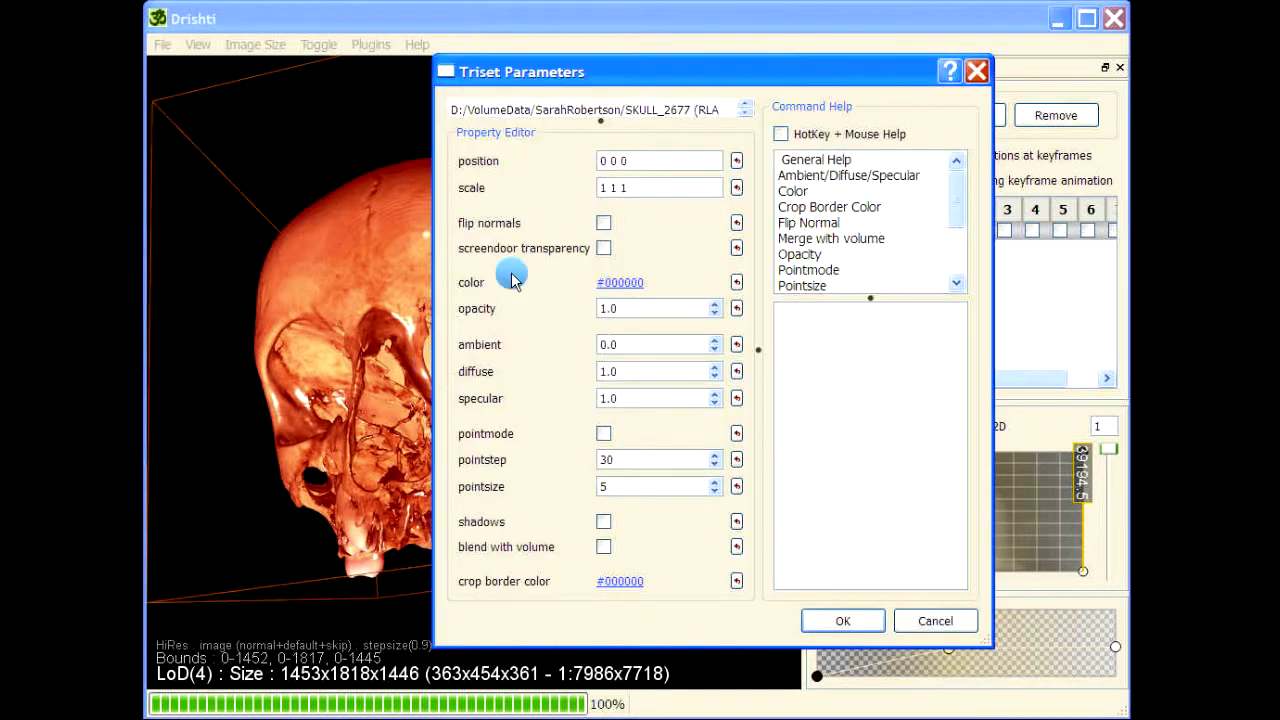
left_click(630, 254)
left_click(845, 623)
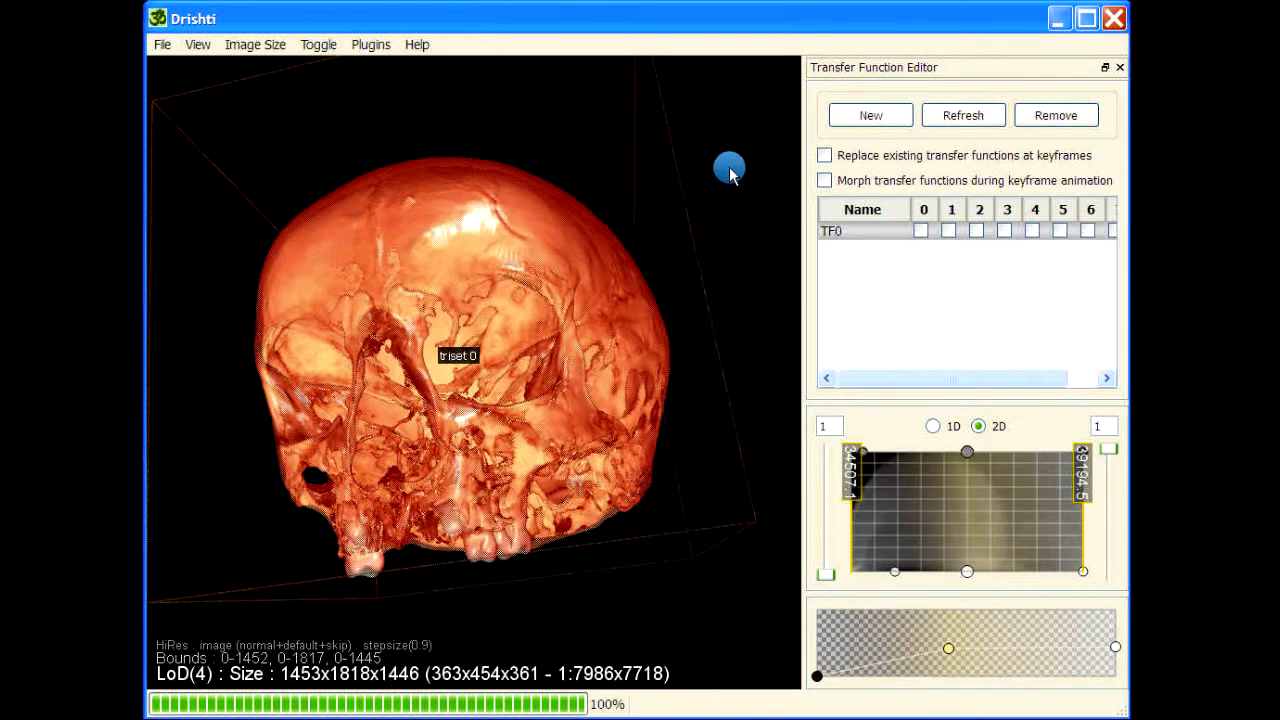
left_click_drag(734, 254, 743, 320)
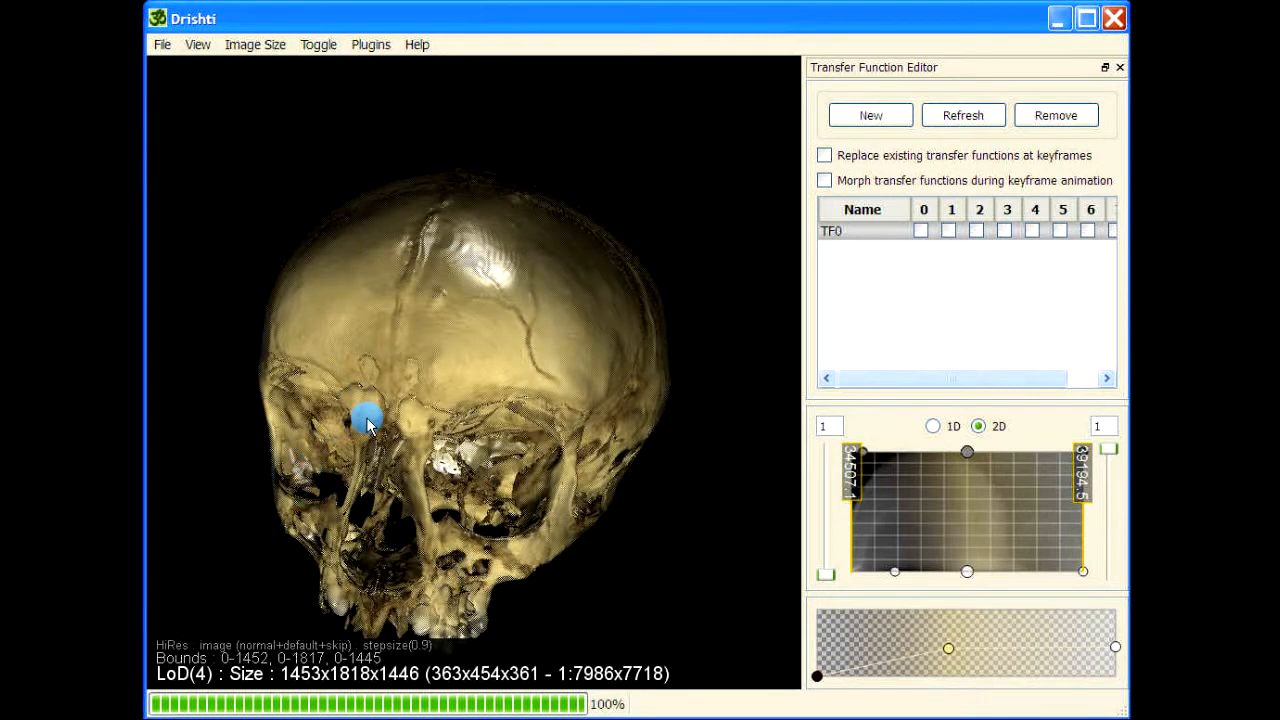
left_click_drag(295, 533, 326, 574)
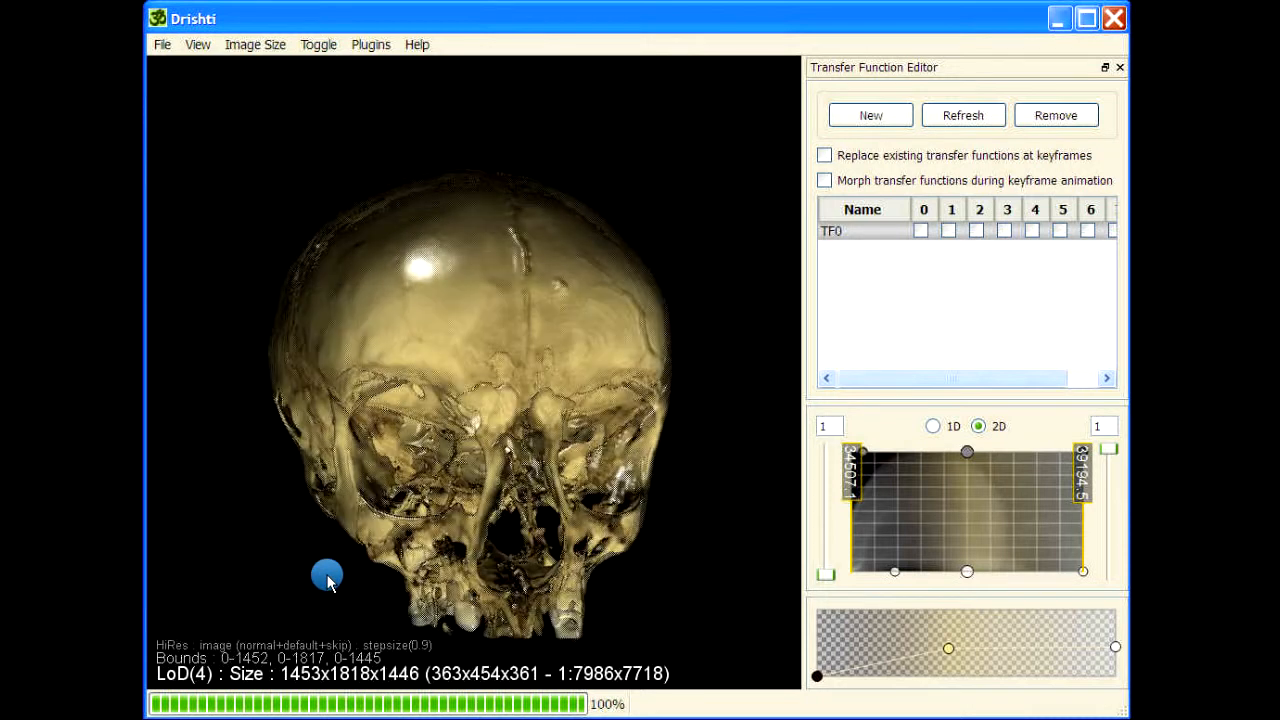